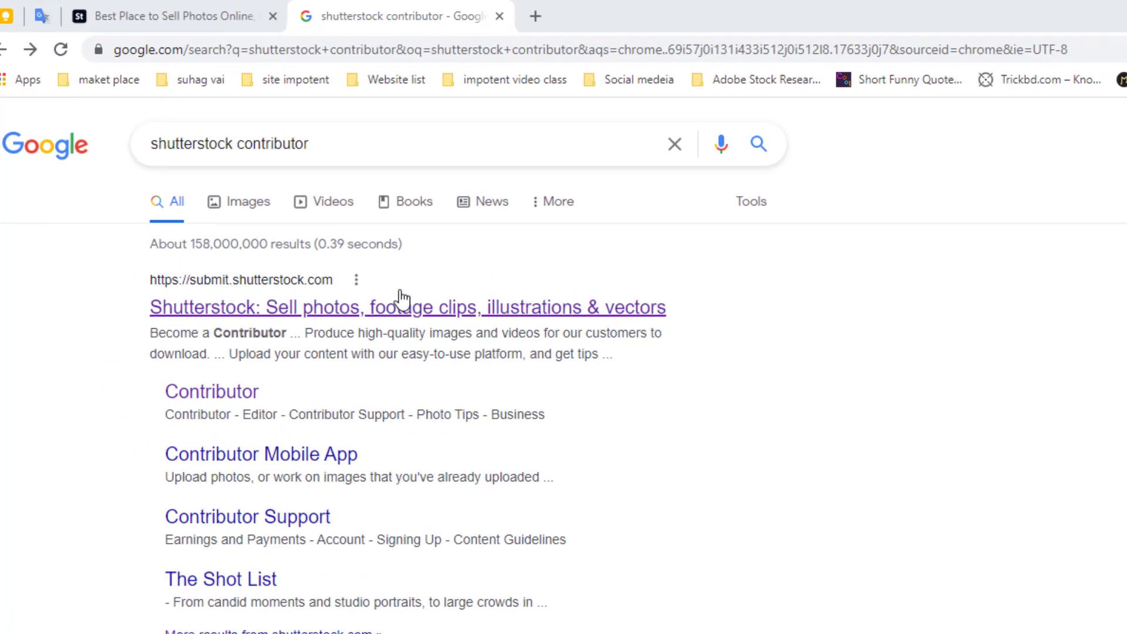
Open the top Google result, 'Shutterstock: Sell photos, footage clips, illustrations & vectors'
{"action": "left_click", "coordinate": [512, 308]}
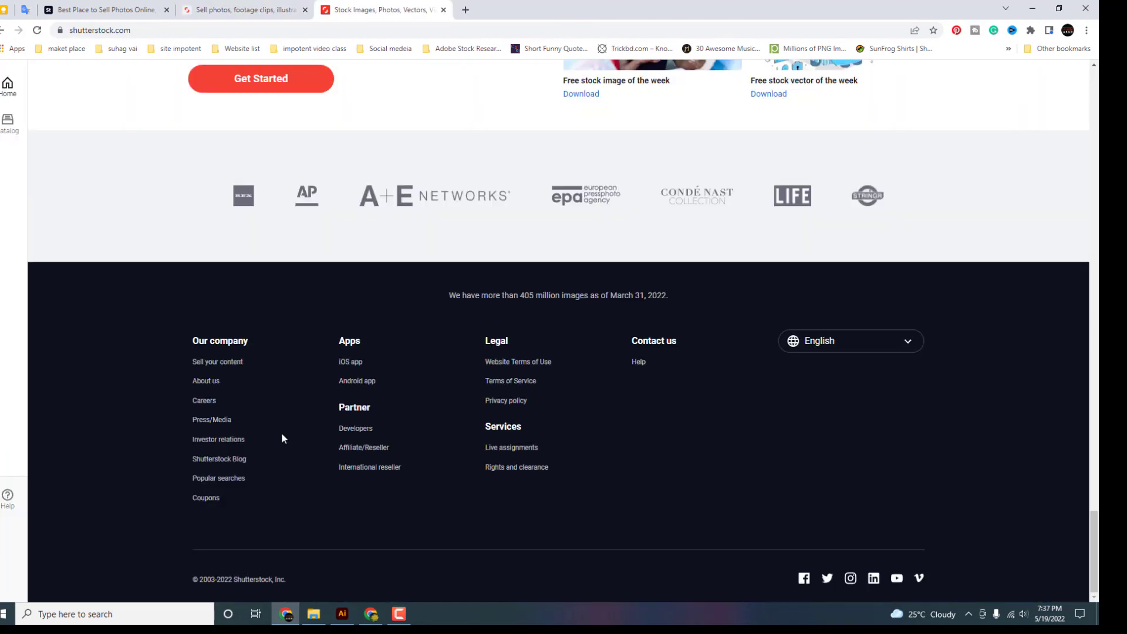
Go from the footer's 'Sell your content' link to the contributor page and click Get started
{"action": "left_click", "coordinate": [229, 369]}
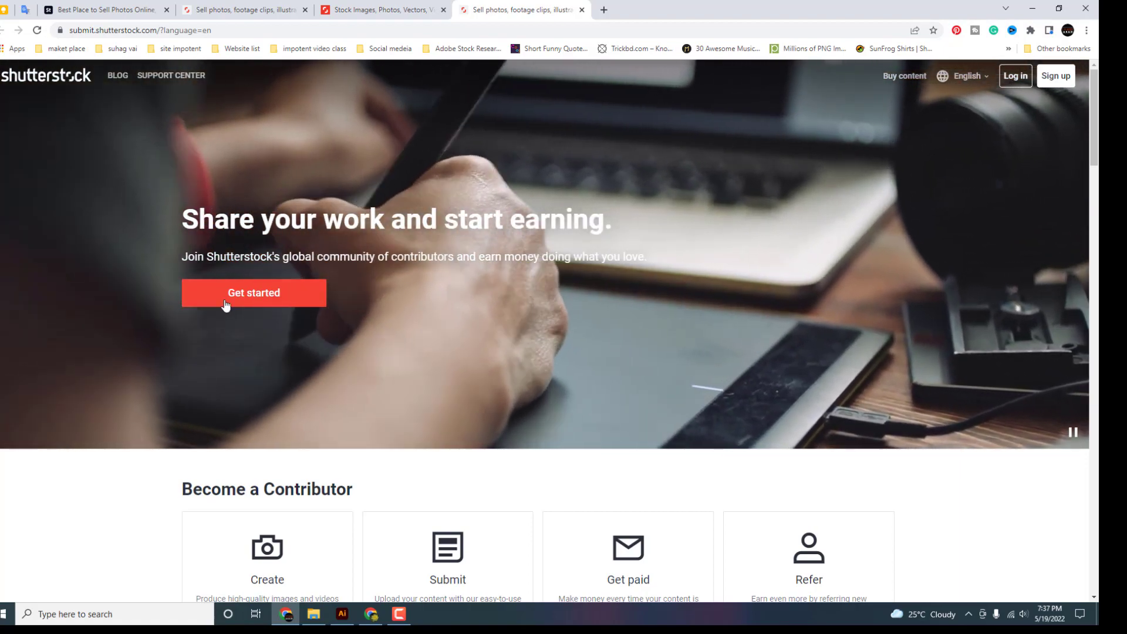
{"action": "key", "text": "ctrl+shift+Tab"}
{"action": "key", "text": "ctrl+shift+Tab"}
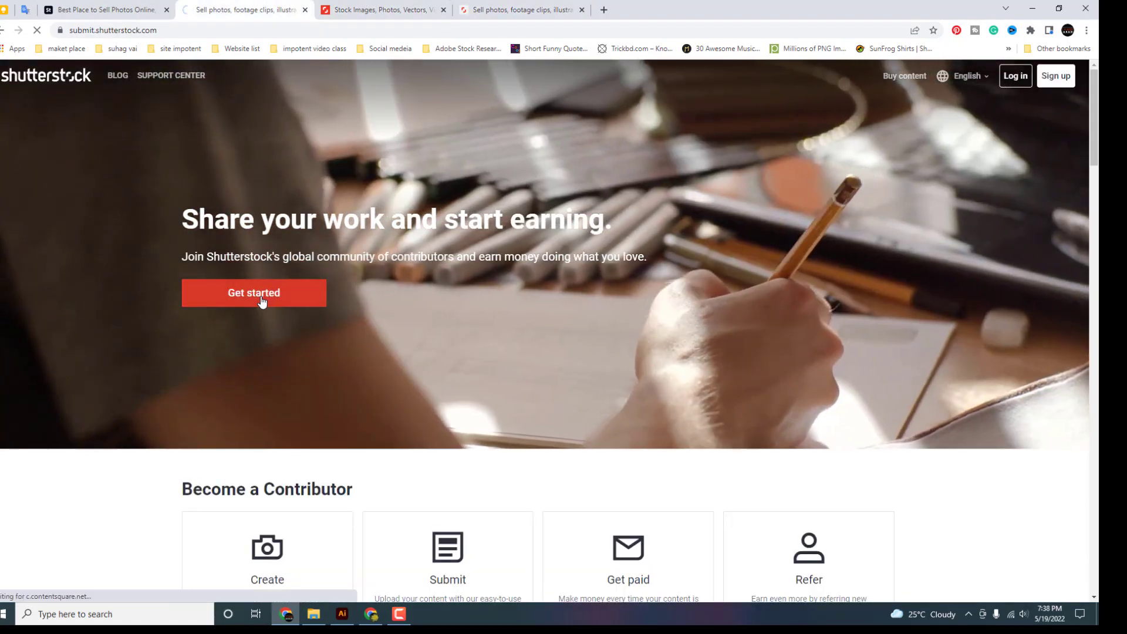
{"action": "left_click", "coordinate": [262, 298]}
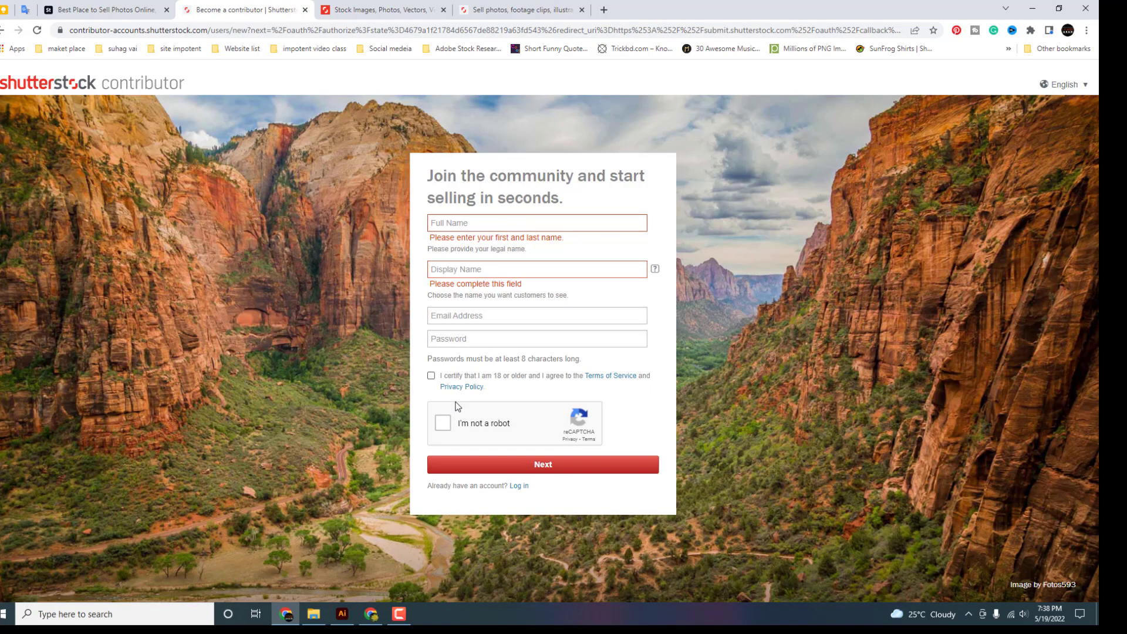
Complete the reCAPTCHA, fill in the full name and replace the already-taken display name
{"action": "left_click", "coordinate": [443, 423]}
{"action": "left_click", "coordinate": [467, 222]}
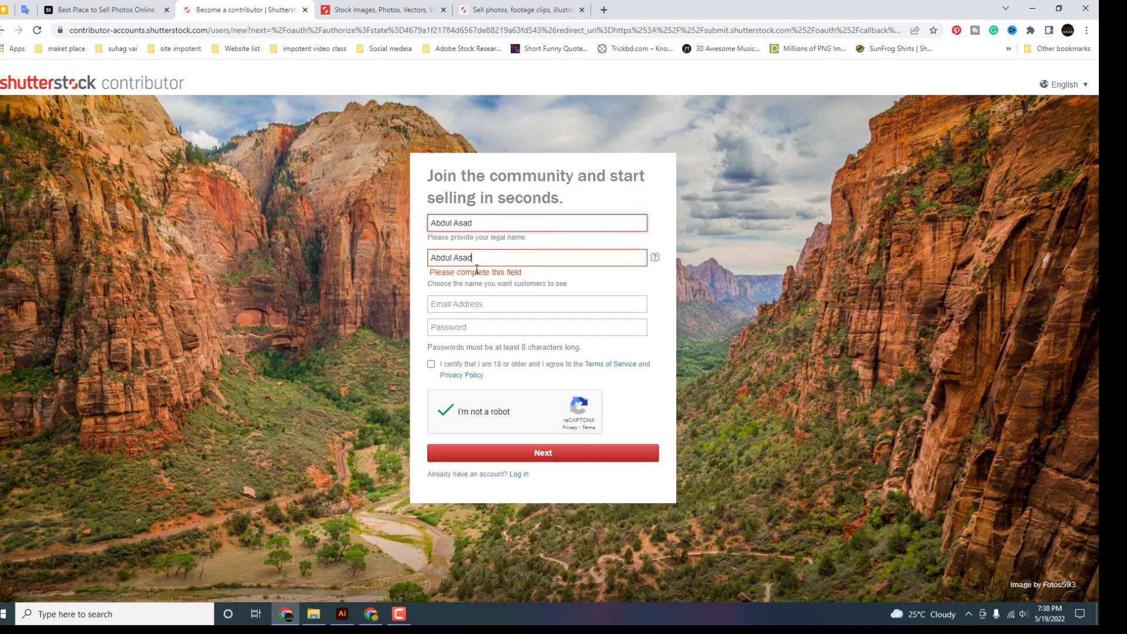
{"action": "left_click", "coordinate": [477, 258]}
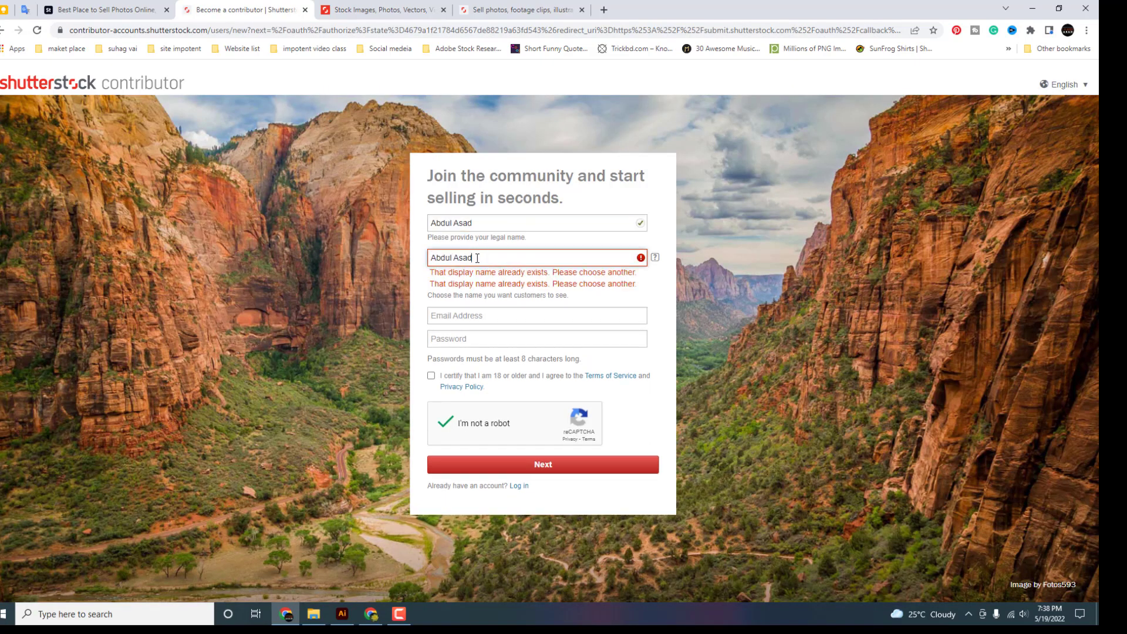
{"action": "left_click_drag", "start_coordinate": [478, 258], "coordinate": [421, 270]}
{"action": "key", "text": "BackSpace"}
{"action": "left_click", "coordinate": [490, 259]}
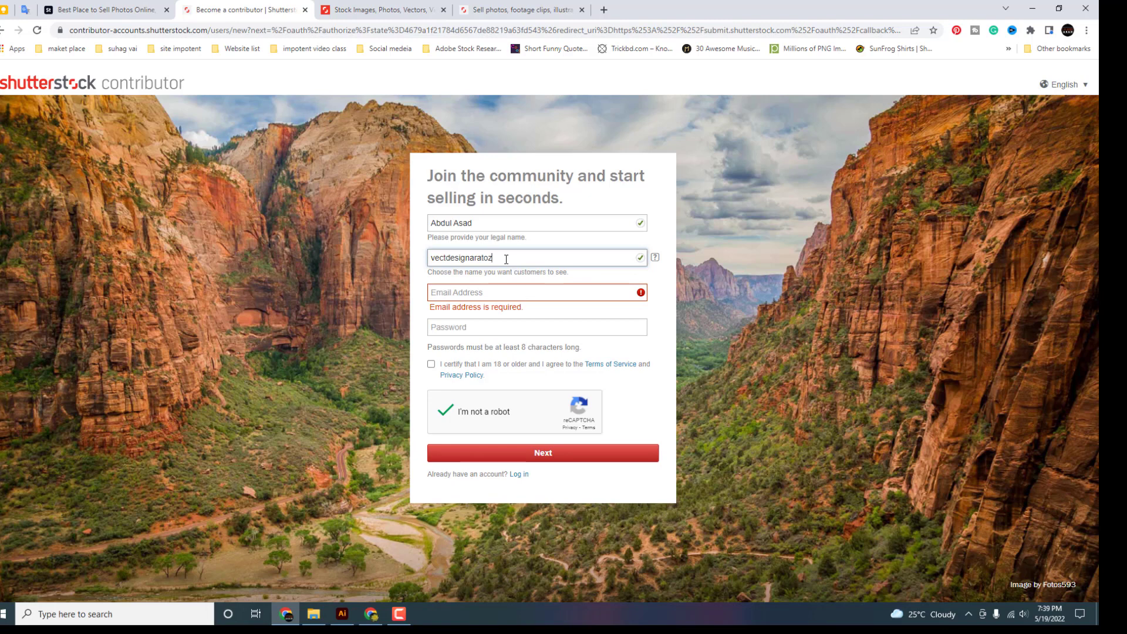
Fill the email and password, accept the age and terms certification, and redo the reCAPTCHA
{"action": "left_click", "coordinate": [466, 295]}
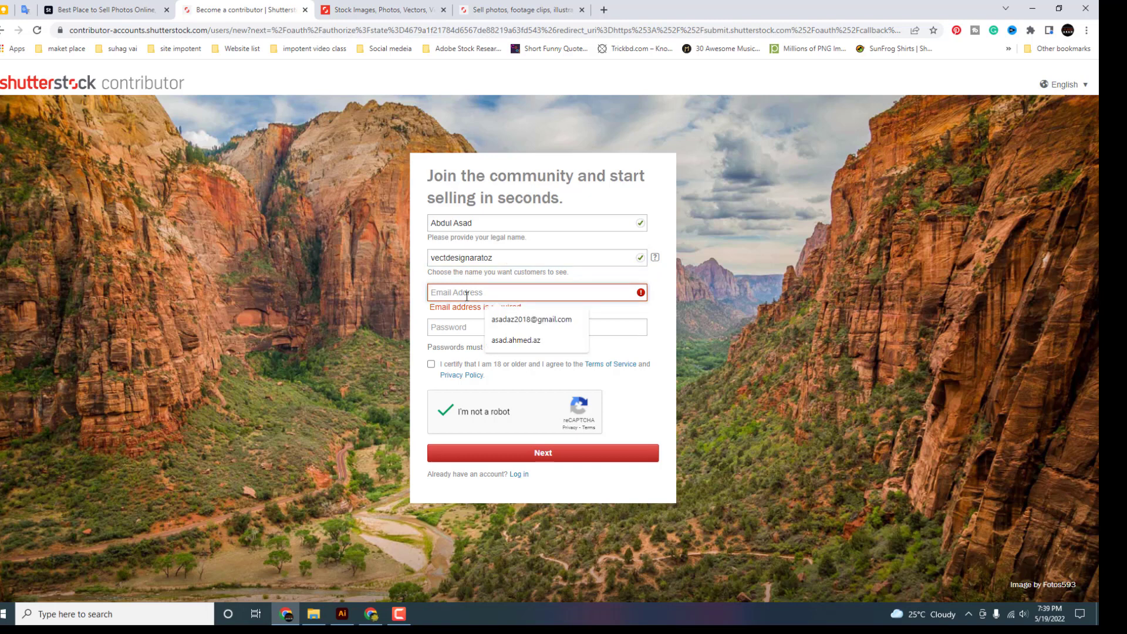
{"action": "left_click", "coordinate": [467, 295]}
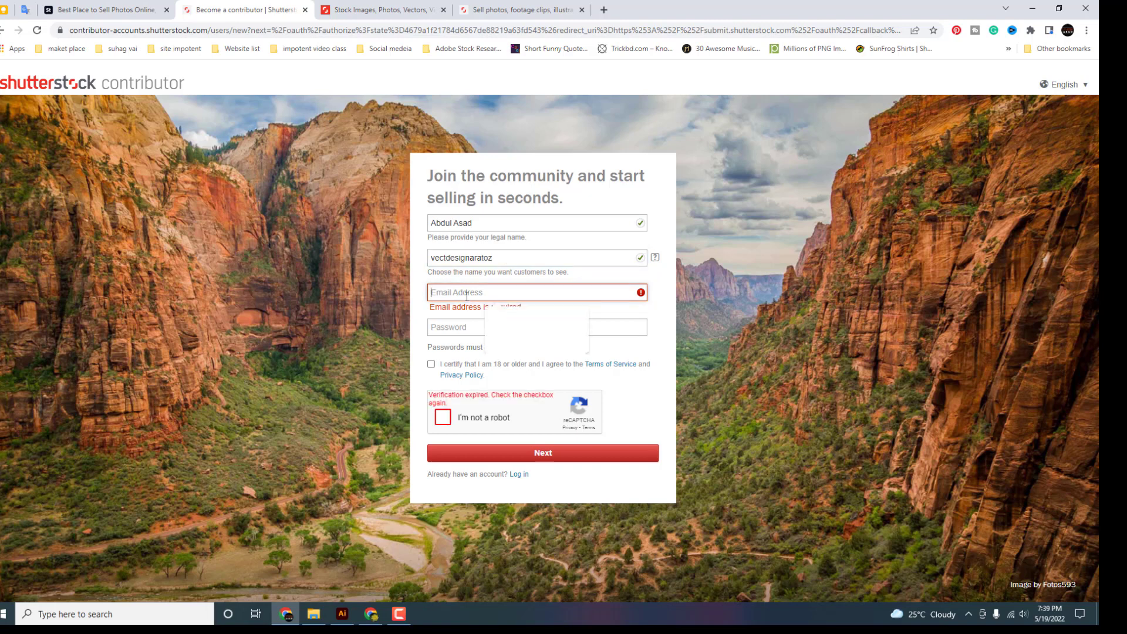
{"action": "left_click", "coordinate": [446, 328]}
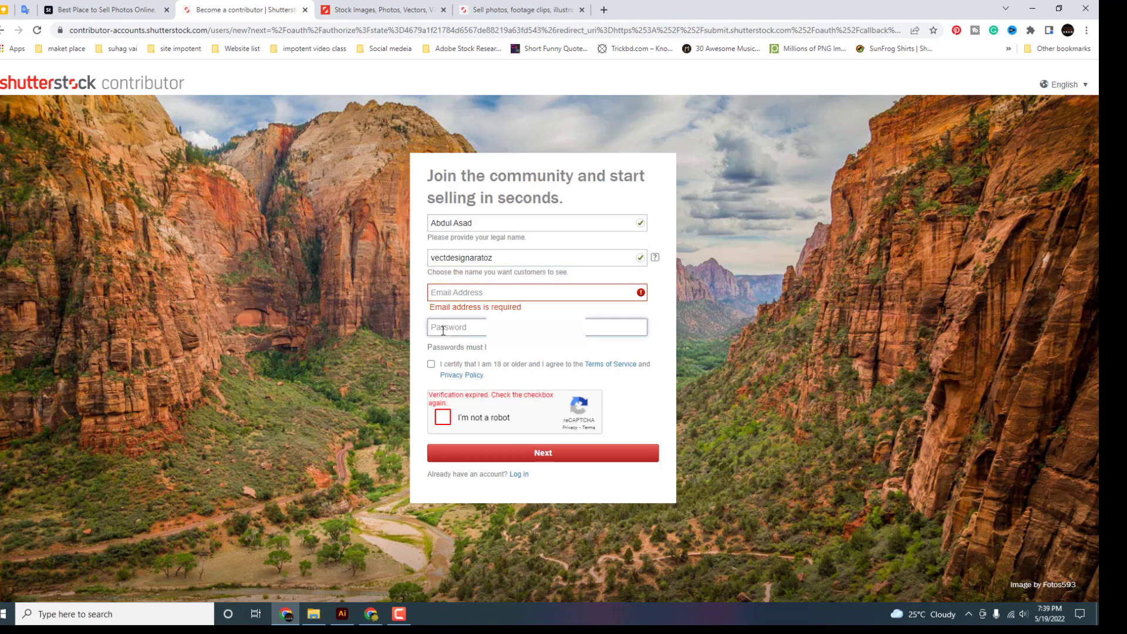
{"action": "left_click", "coordinate": [432, 369]}
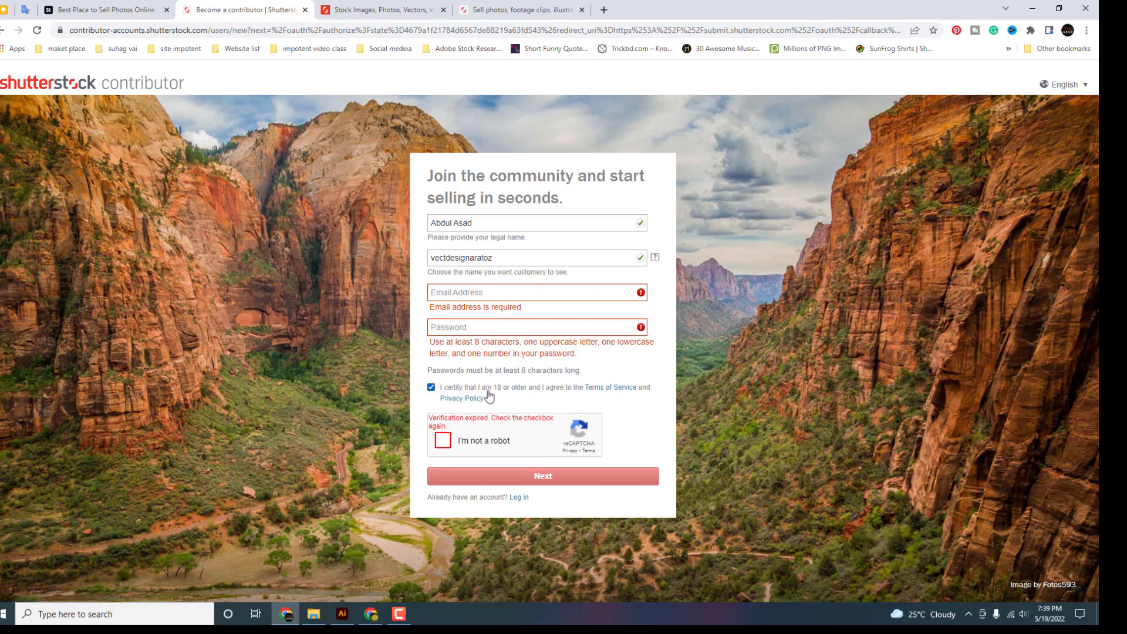
{"action": "left_click", "coordinate": [444, 442]}
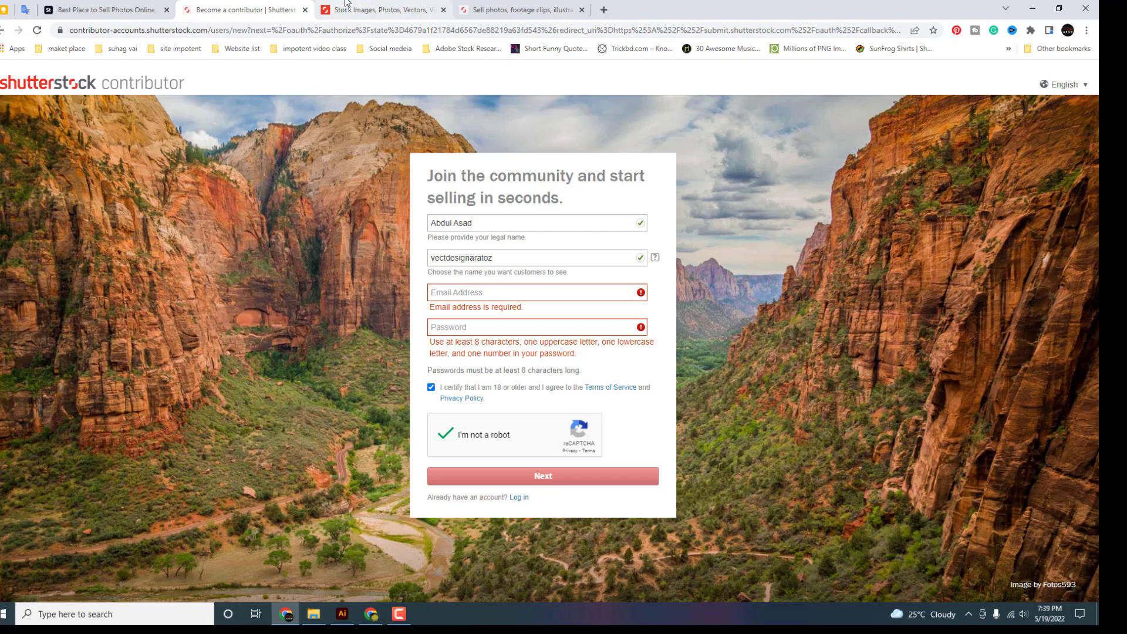
{"action": "left_click", "coordinate": [378, 617]}
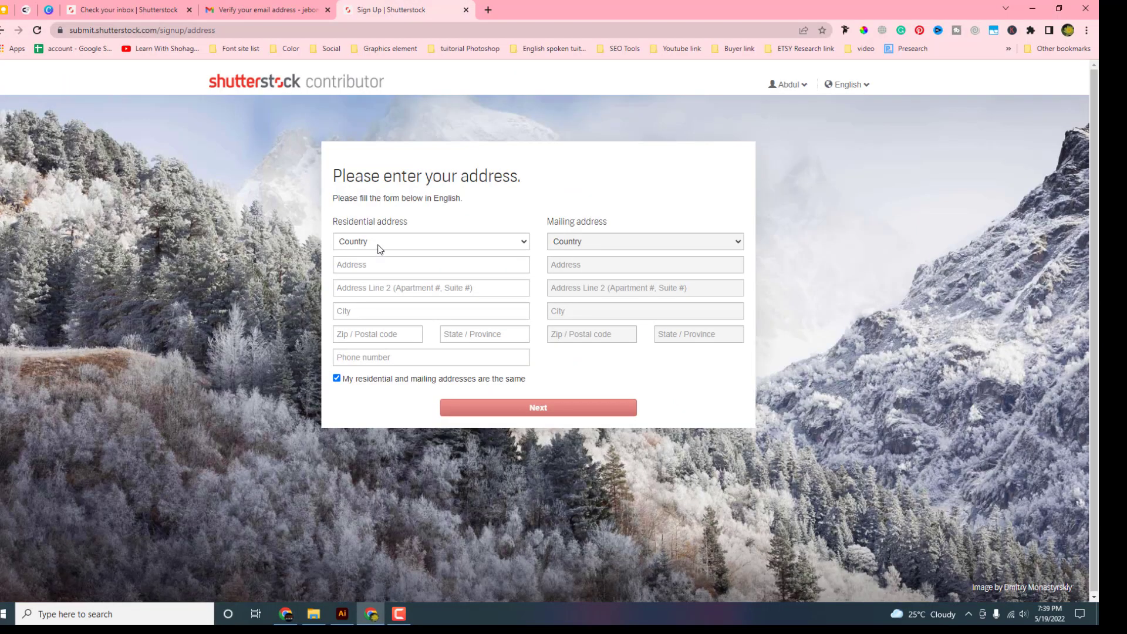
{"action": "left_click", "coordinate": [380, 241]}
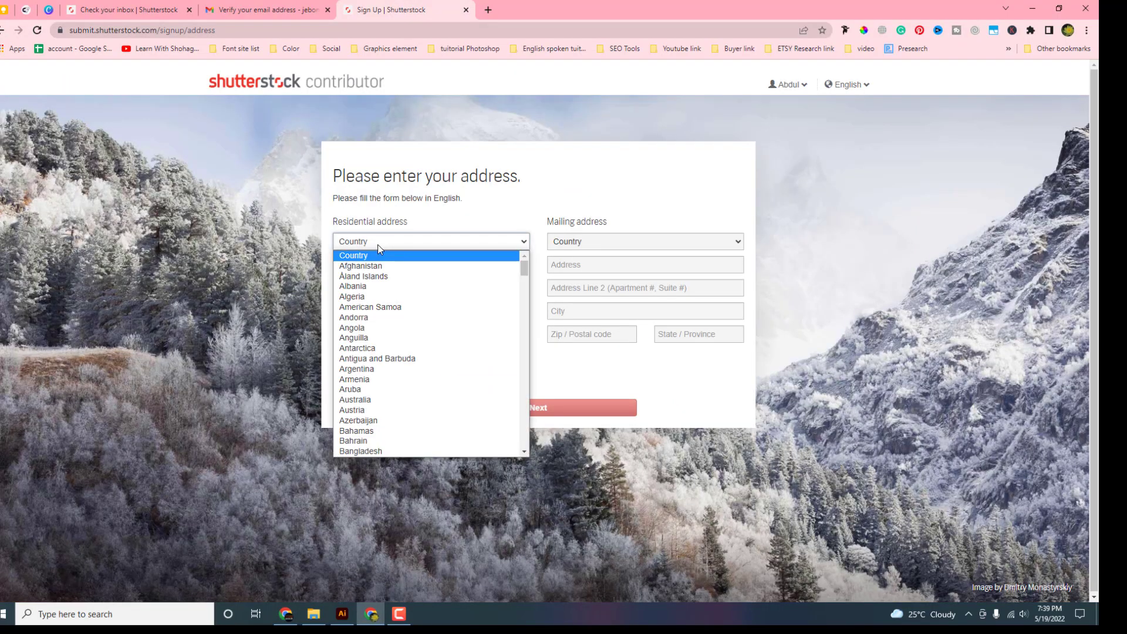
{"action": "left_click", "coordinate": [379, 241]}
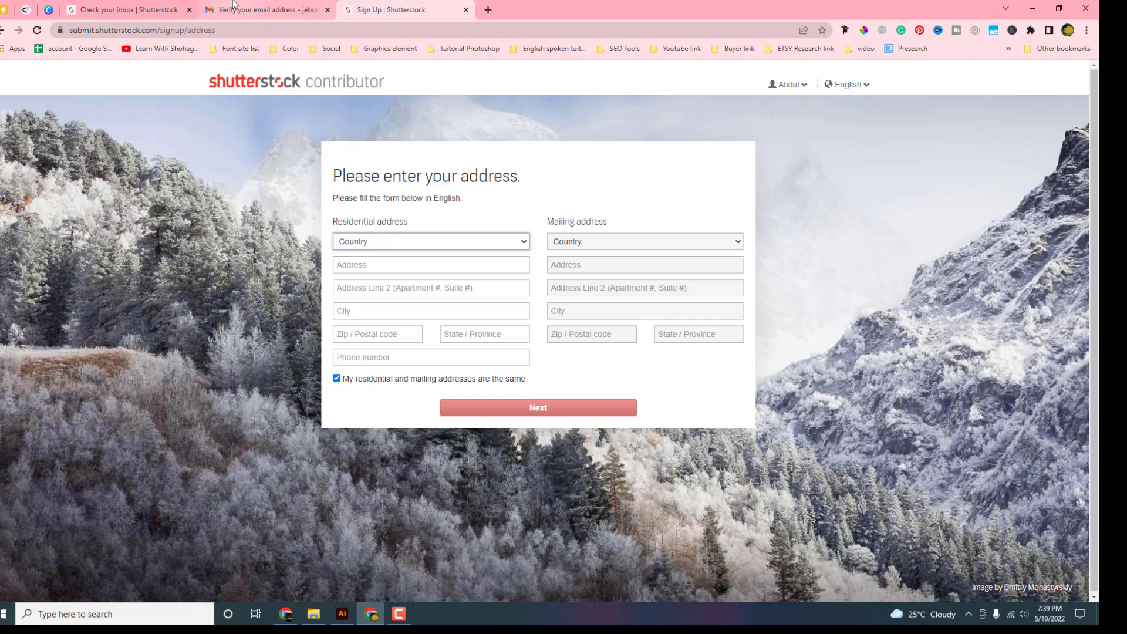
{"action": "left_click", "coordinate": [283, 7]}
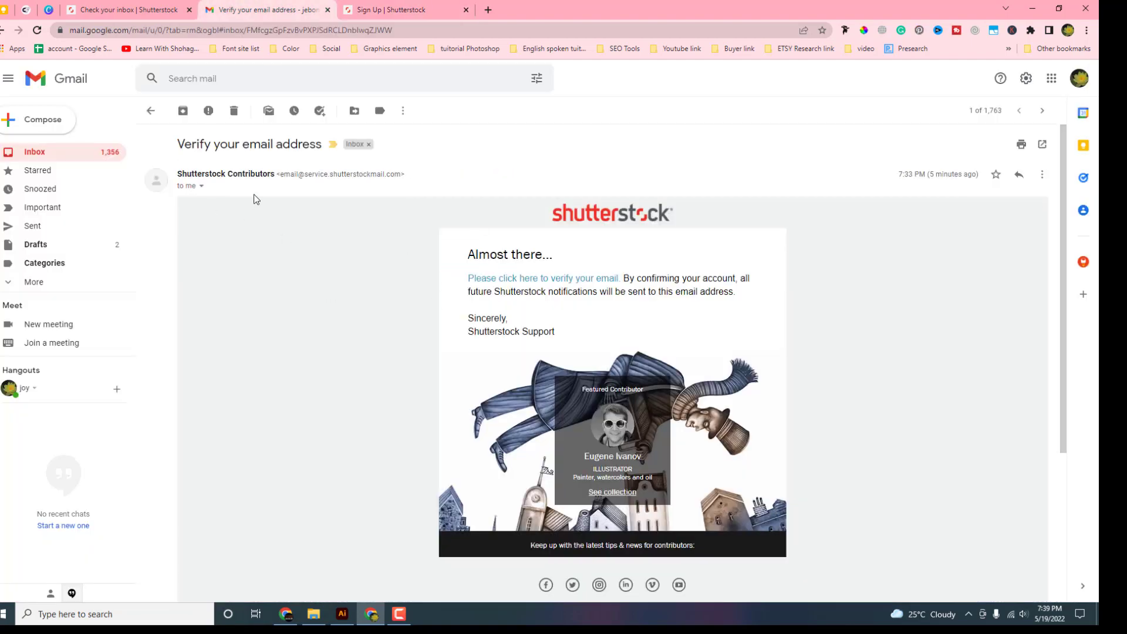
{"action": "left_click", "coordinate": [151, 110]}
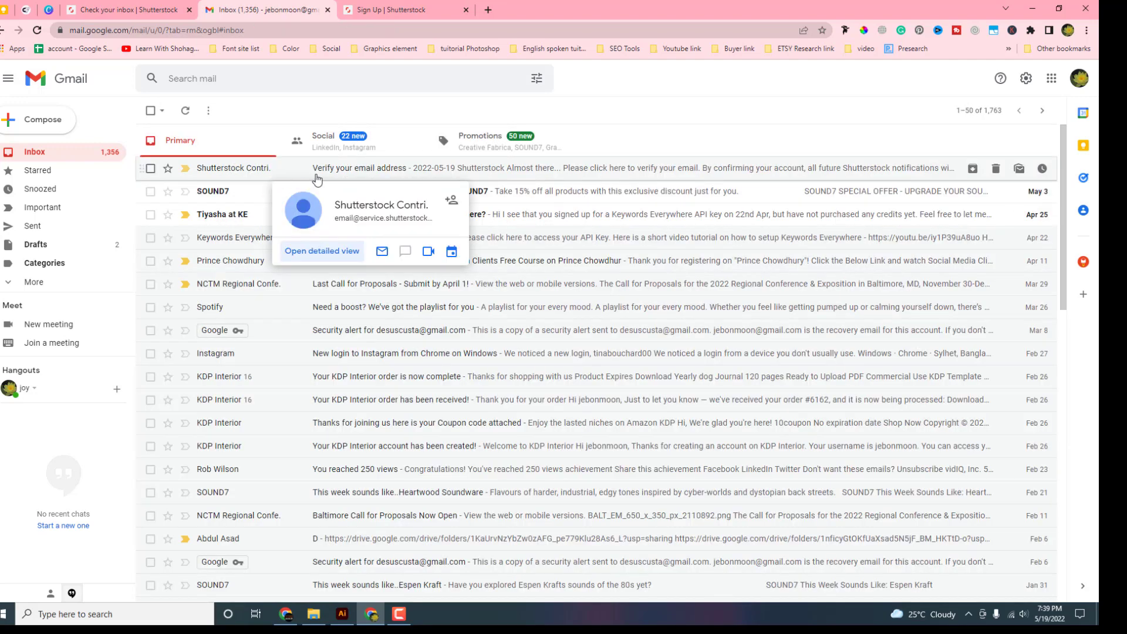
{"action": "left_click", "coordinate": [390, 174]}
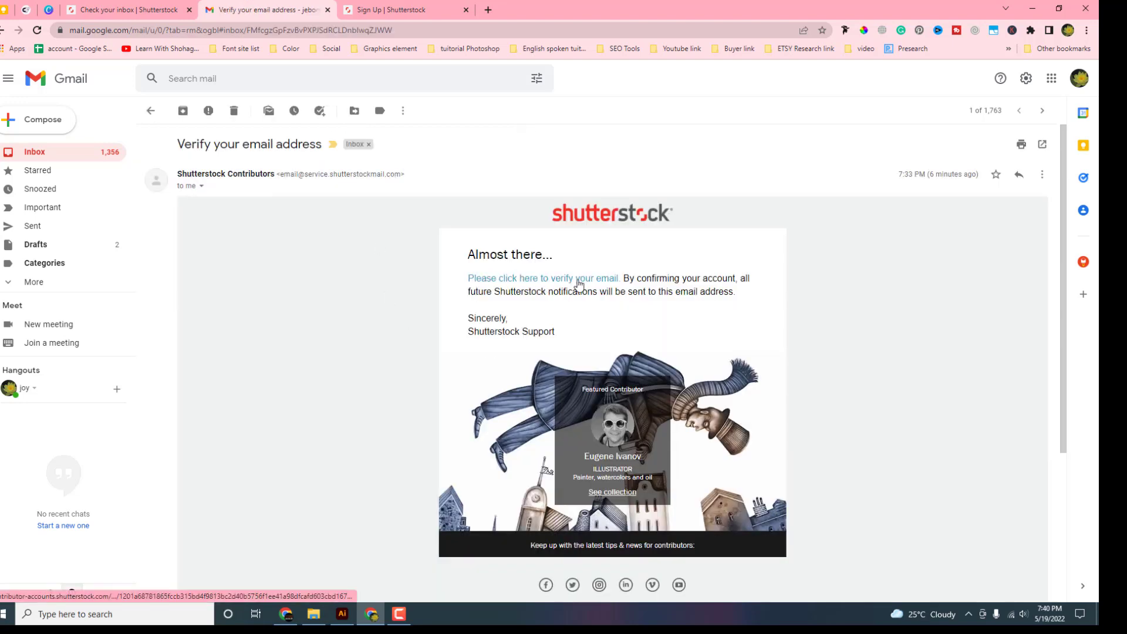
{"action": "left_click", "coordinate": [579, 284]}
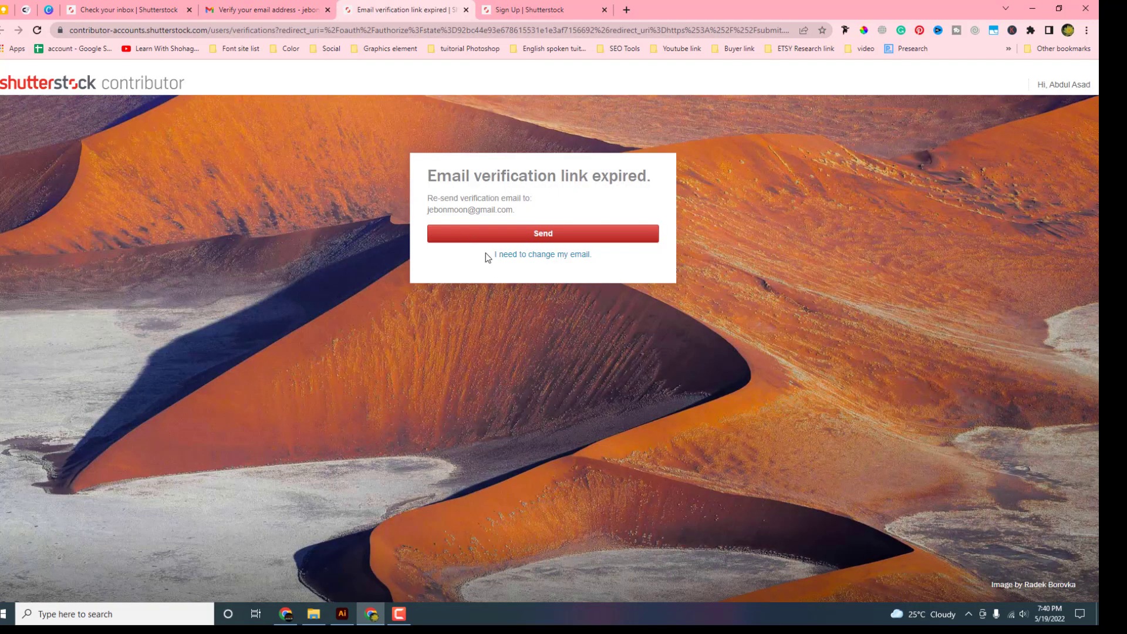
{"action": "left_click", "coordinate": [540, 4]}
{"action": "left_click", "coordinate": [432, 7]}
{"action": "left_click", "coordinate": [466, 10]}
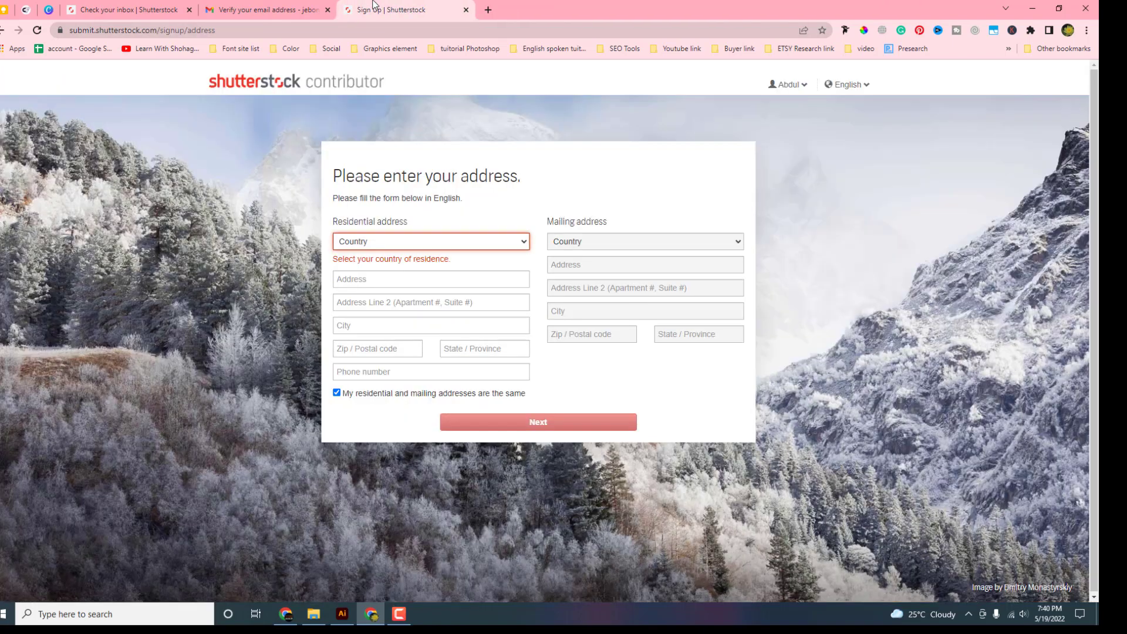
Set the country of residence to Bangladesh
{"action": "left_click", "coordinate": [390, 241]}
{"action": "key", "text": "b"}
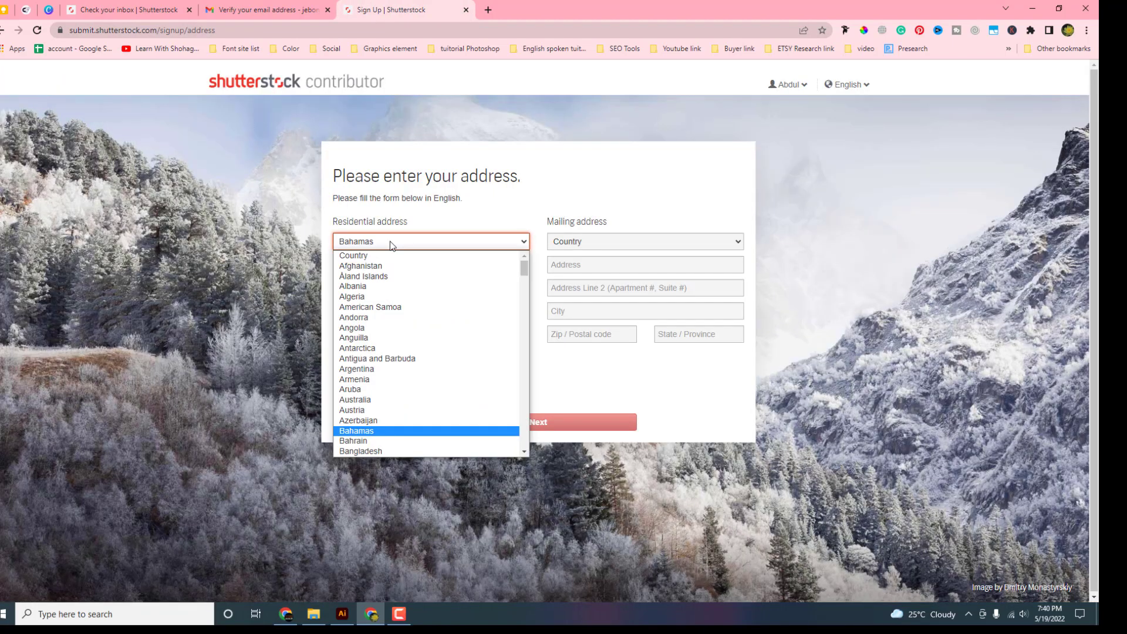
{"action": "key", "text": "a"}
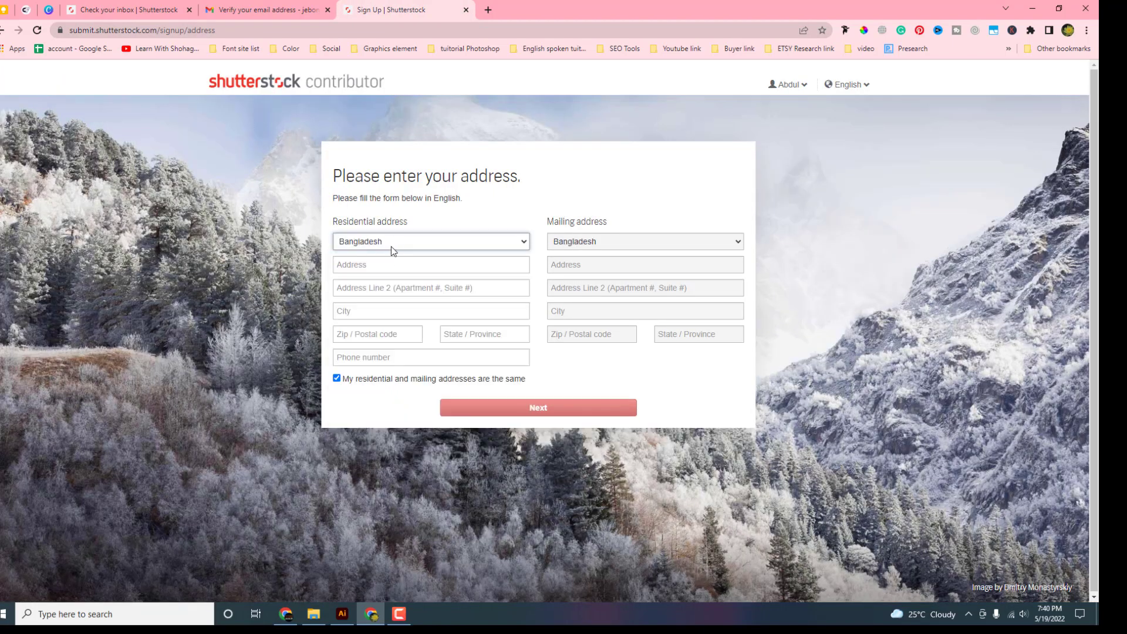
{"action": "left_click", "coordinate": [389, 271]}
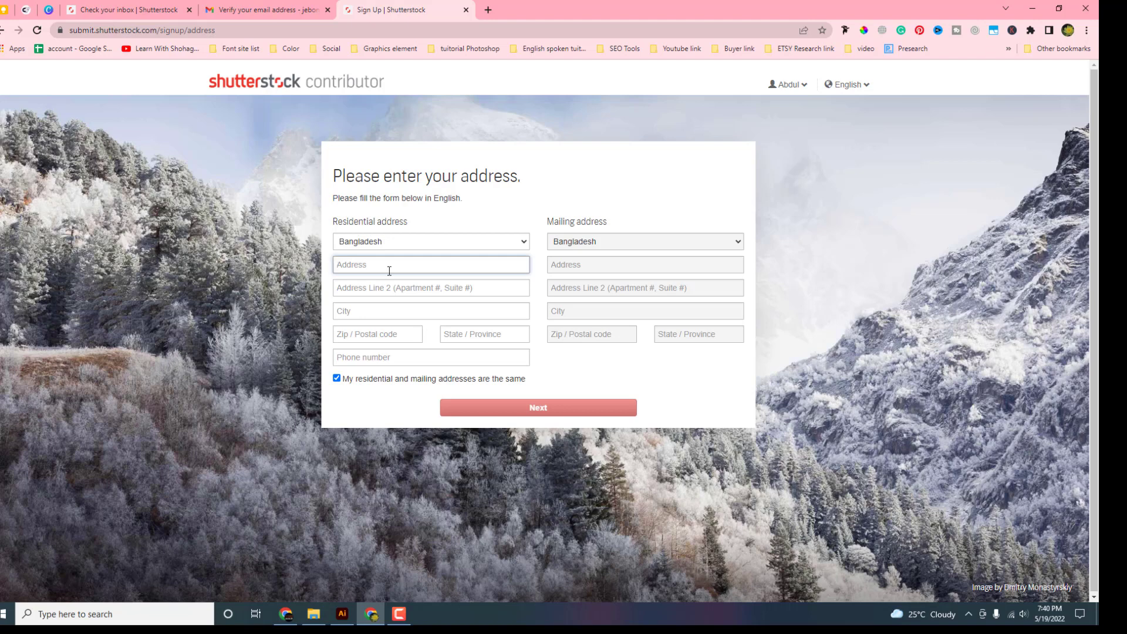
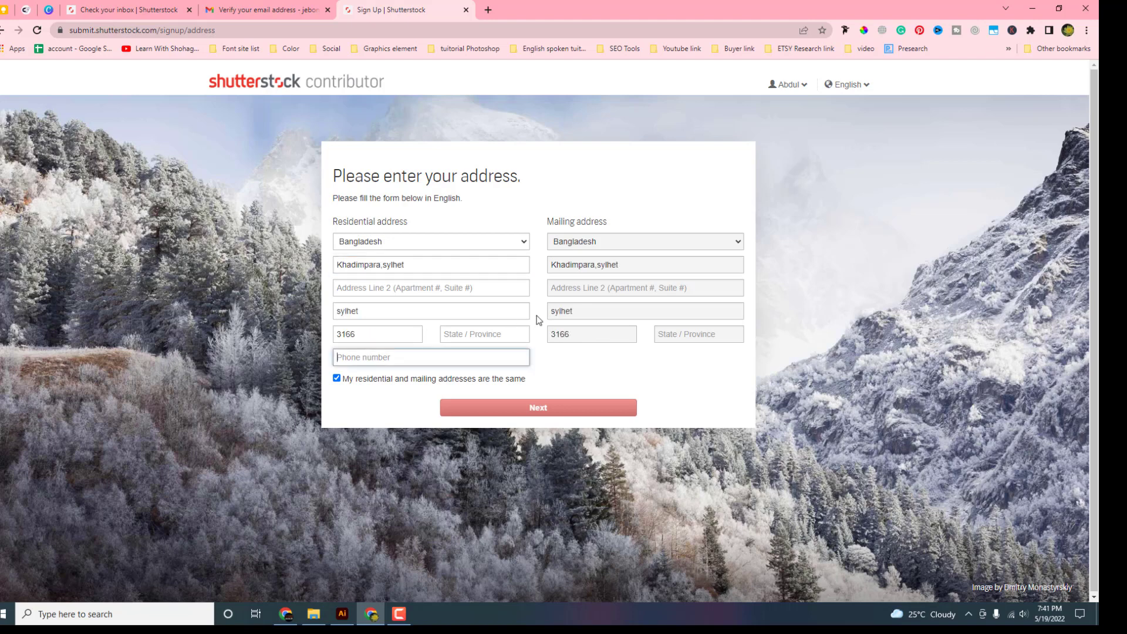
Enter the street address and phone number, submit, and decline Chrome's save-address prompt
{"action": "key", "text": "Return"}
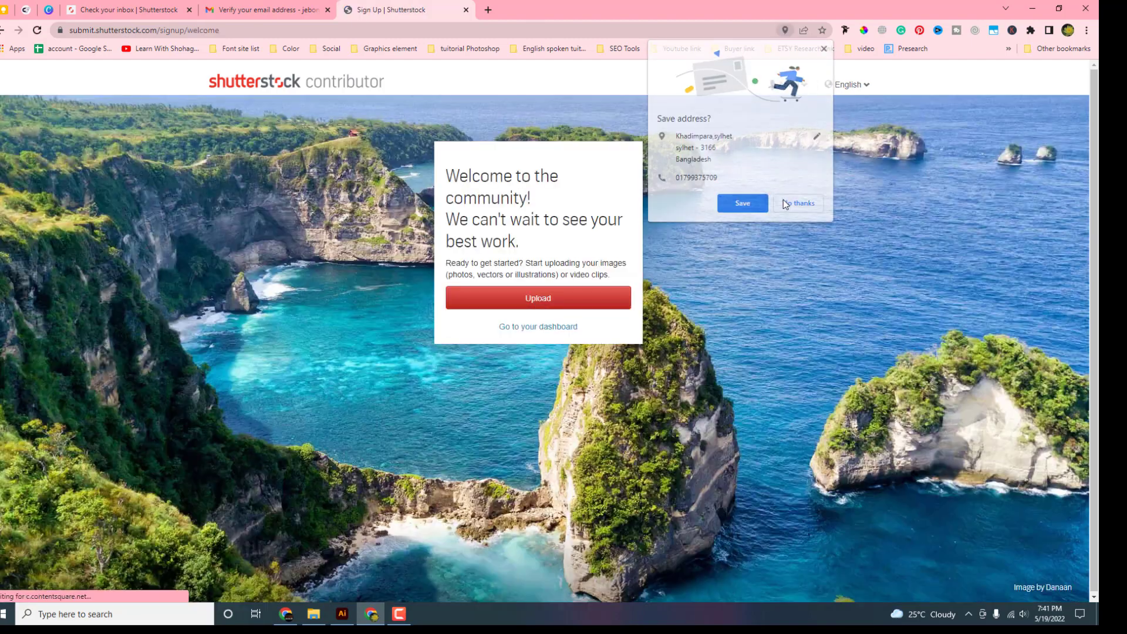
{"action": "left_click", "coordinate": [785, 203]}
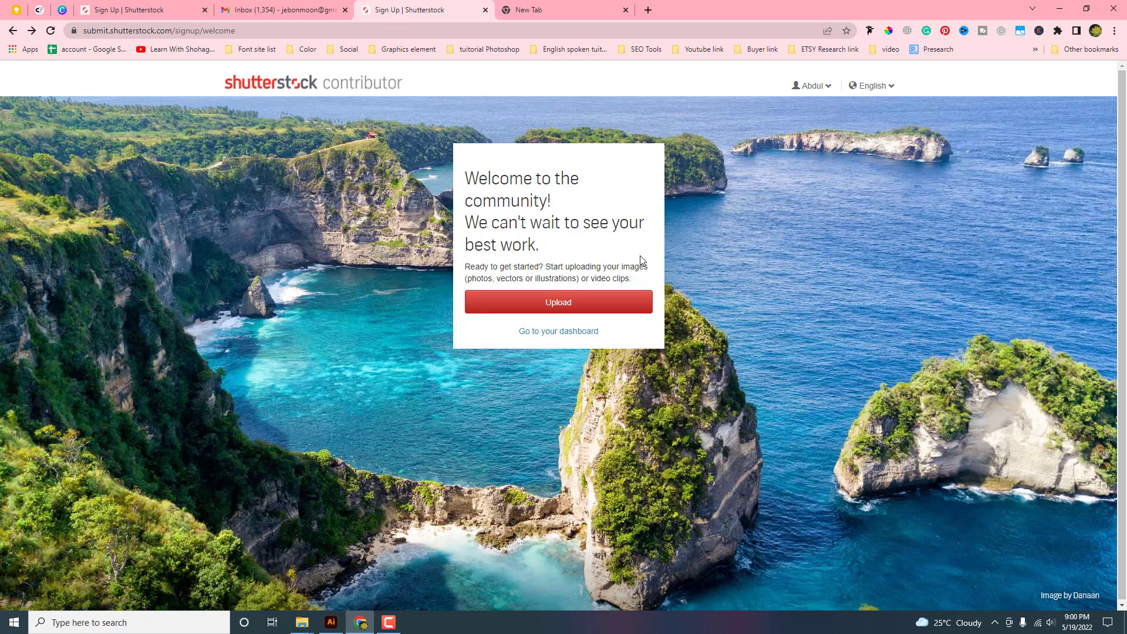
From the contributor dashboard, choose Personalize My Portfolio in the account menu
{"action": "left_click", "coordinate": [562, 330]}
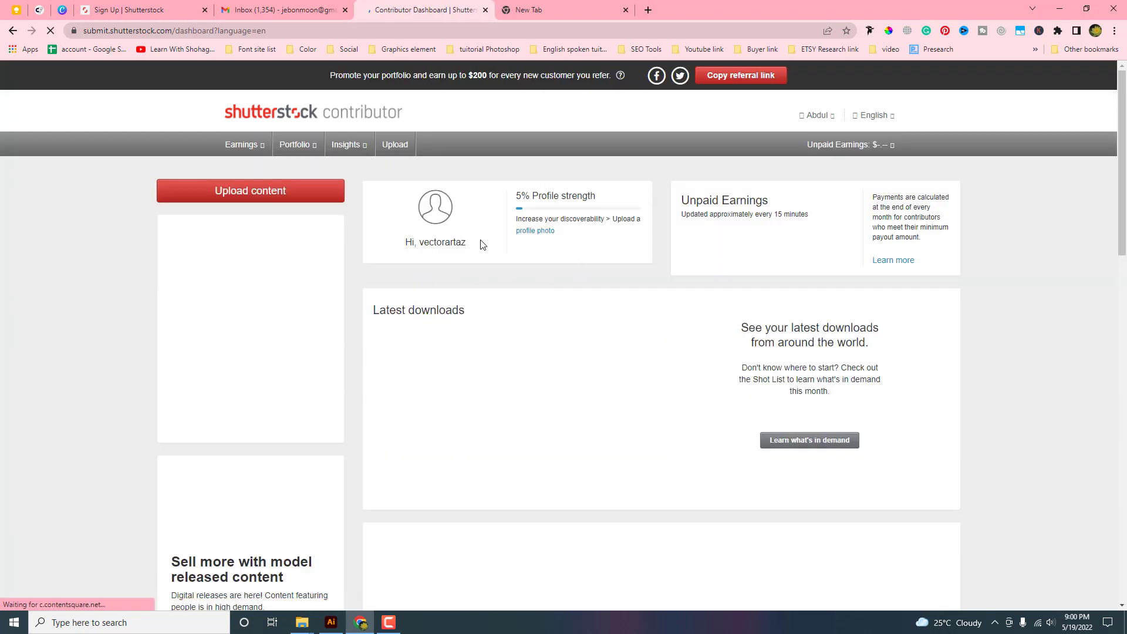
{"action": "scroll", "coordinate": [463, 292], "scroll_direction": "down", "scroll_amount": 3}
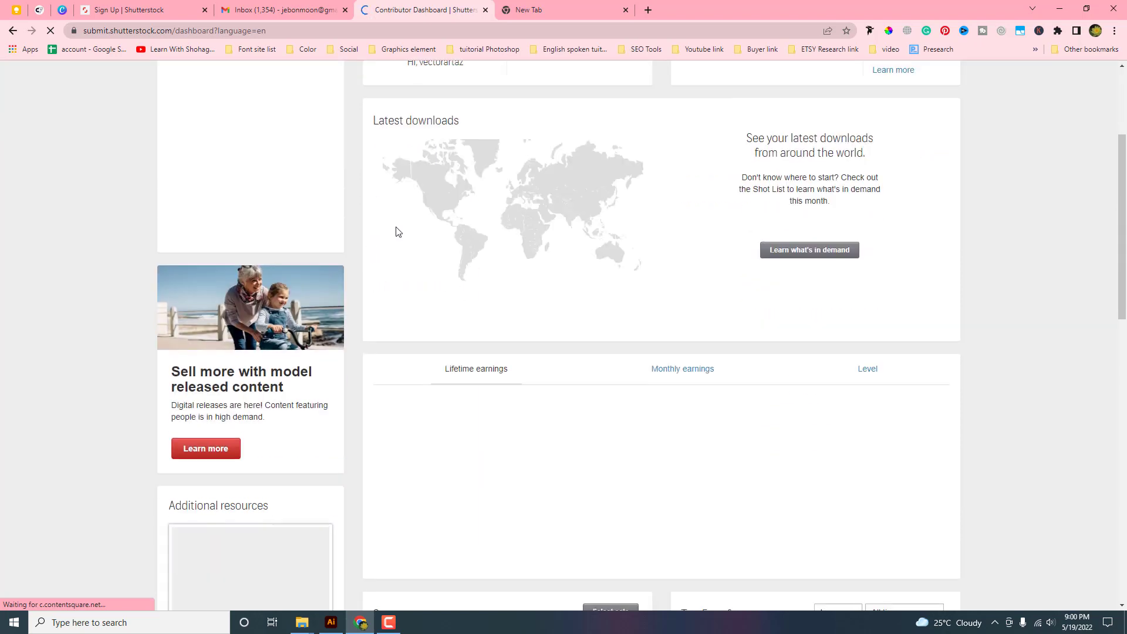
{"action": "scroll", "coordinate": [395, 229], "scroll_direction": "up", "scroll_amount": 5}
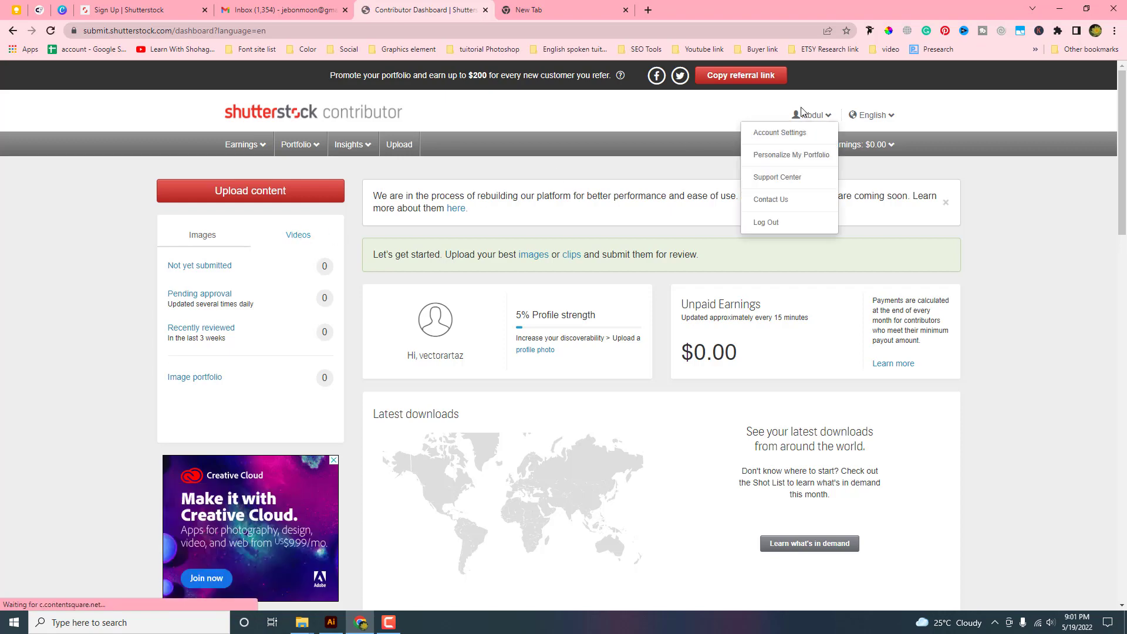
{"action": "left_click", "coordinate": [822, 121]}
{"action": "mouse_move", "coordinate": [822, 111]}
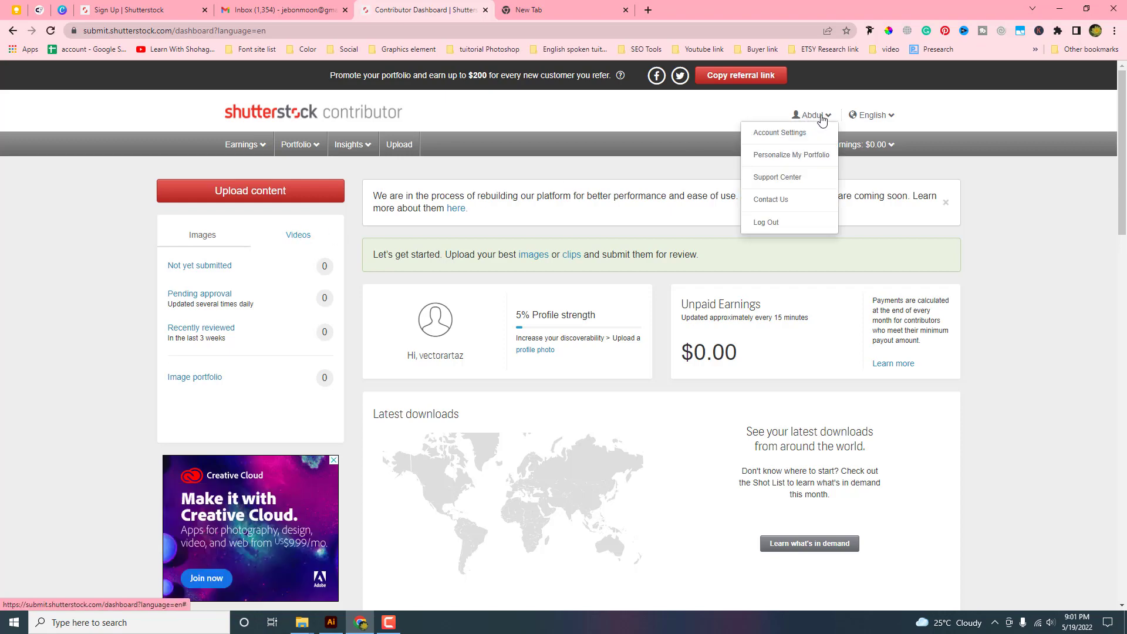
{"action": "left_click", "coordinate": [805, 155]}
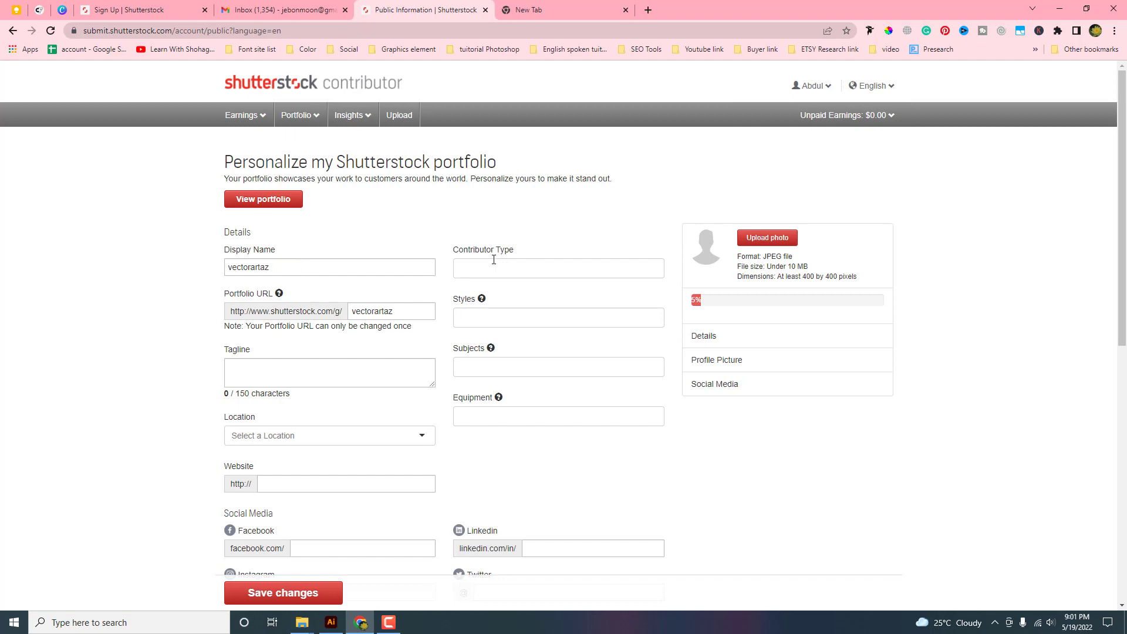
Set contributor type to Illustrator / Vector Artist with styles Graphic, Line Art and Street Art
{"action": "left_click", "coordinate": [497, 269]}
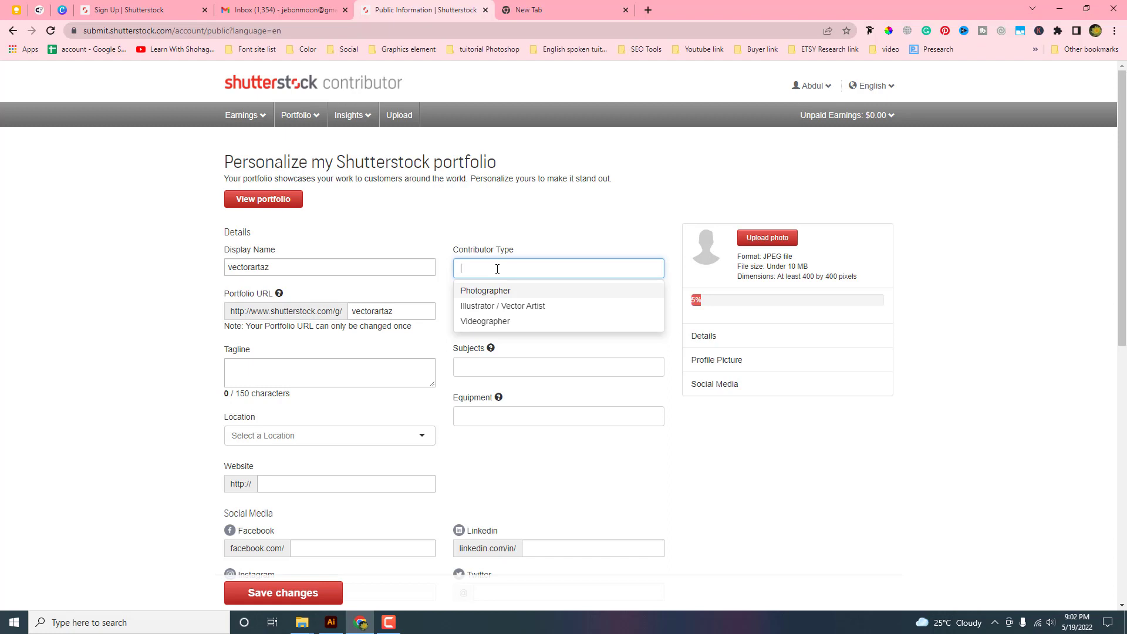
{"action": "left_click", "coordinate": [496, 307]}
{"action": "left_click", "coordinate": [617, 238]}
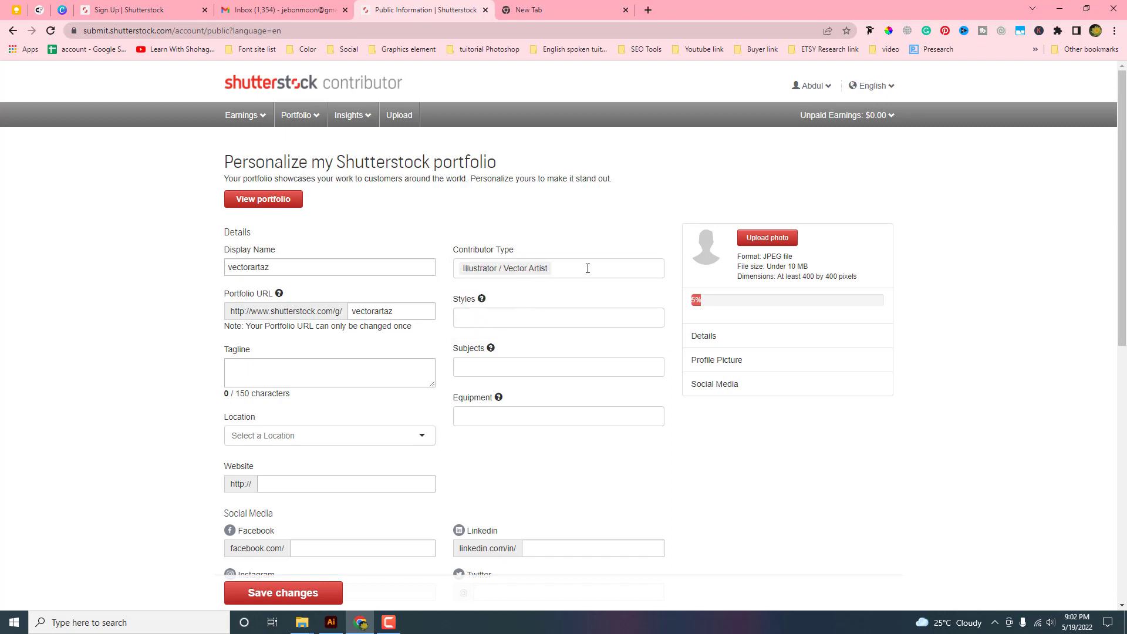
{"action": "left_click", "coordinate": [496, 320]}
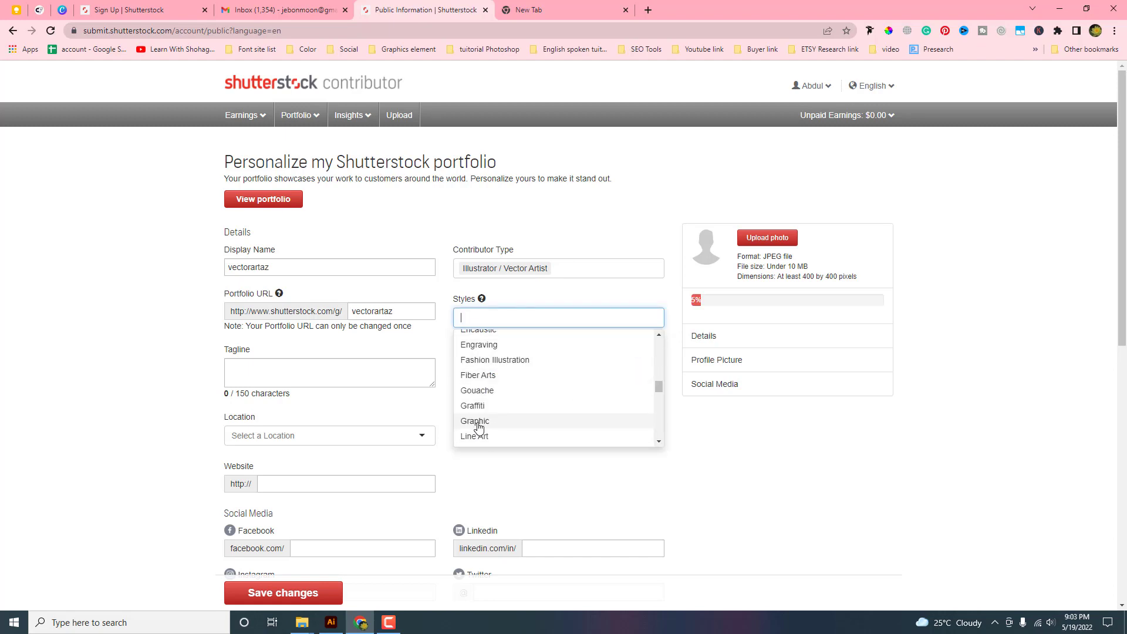
{"action": "left_click", "coordinate": [477, 420]}
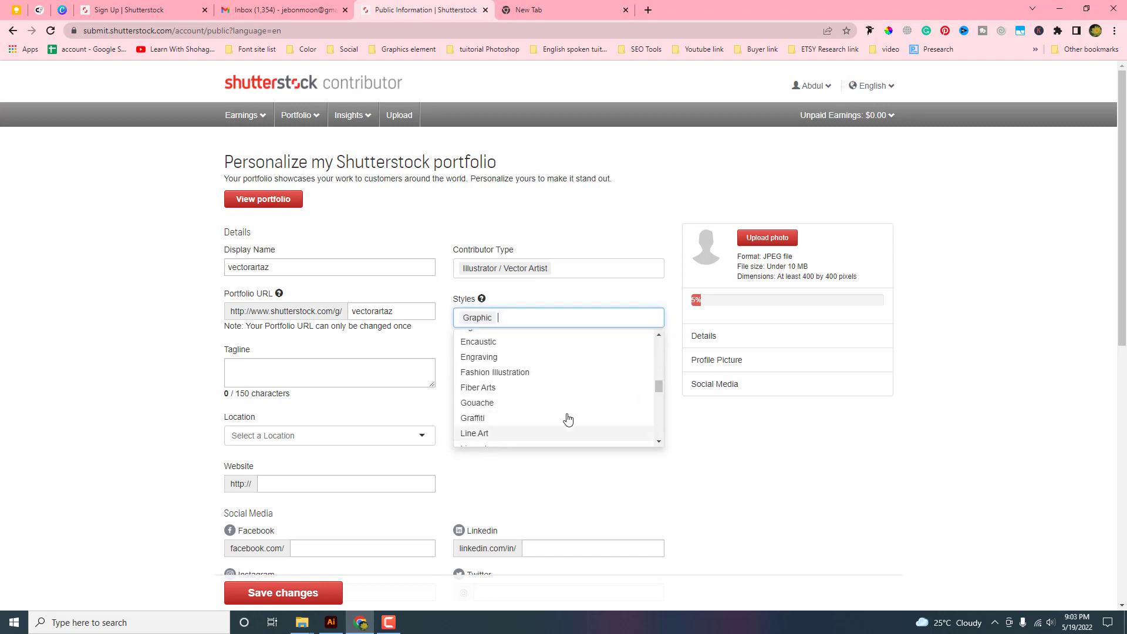
{"action": "left_click", "coordinate": [495, 434]}
{"action": "scroll", "coordinate": [480, 402], "scroll_direction": "down", "scroll_amount": 2}
{"action": "left_click", "coordinate": [478, 399]}
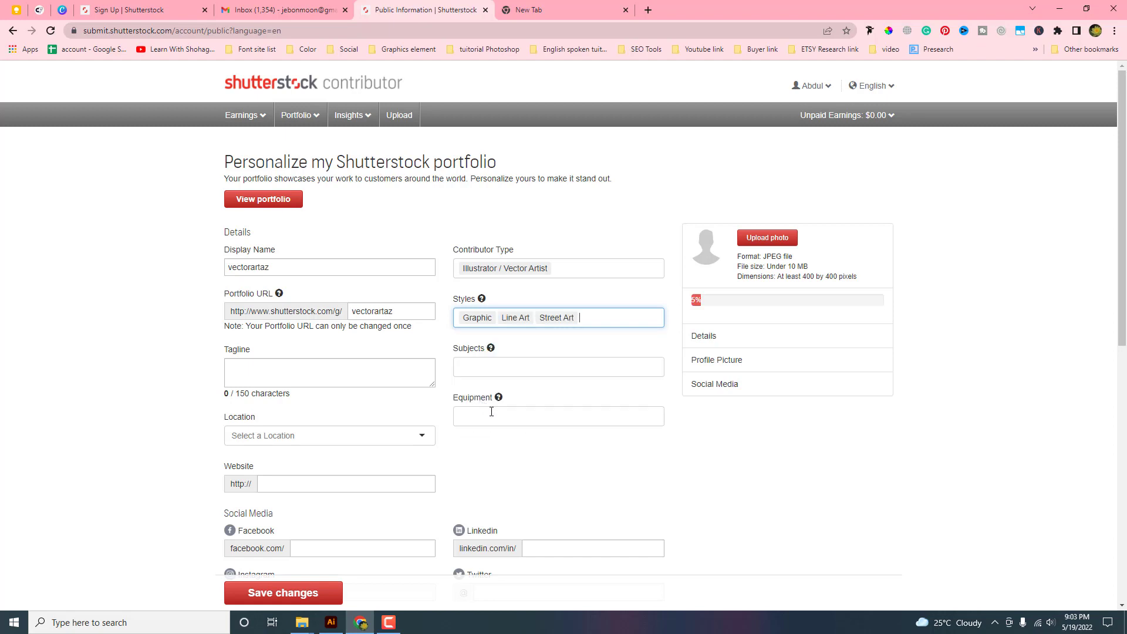
Add the tagline 'Vector artist' and set the location to Bangladesh
{"action": "left_click", "coordinate": [306, 372]}
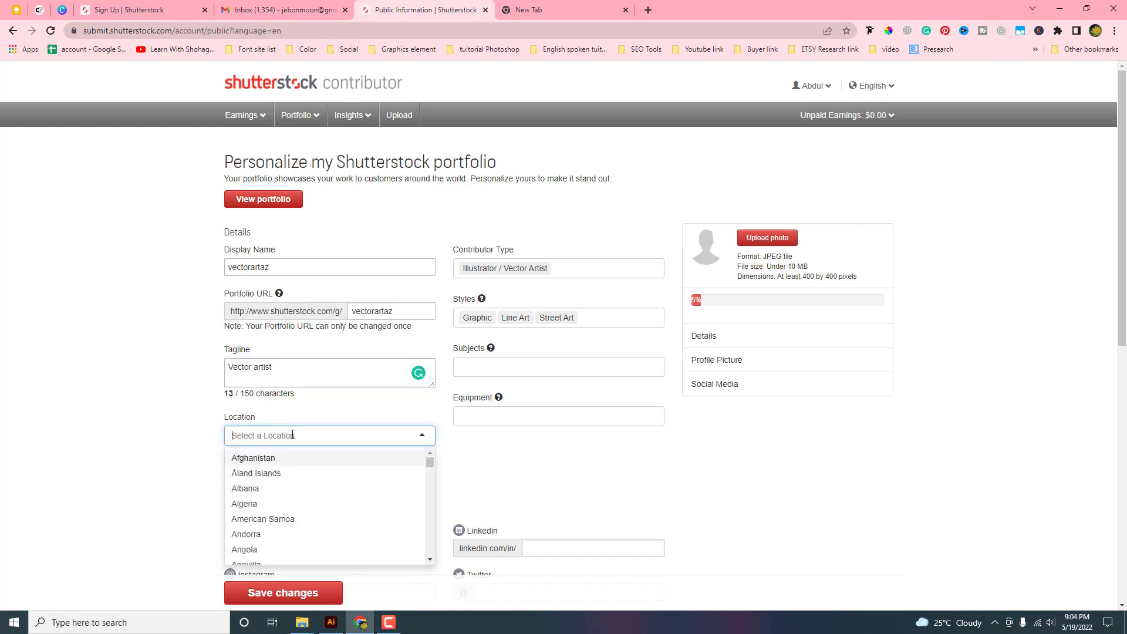
{"action": "type", "text": "b"}
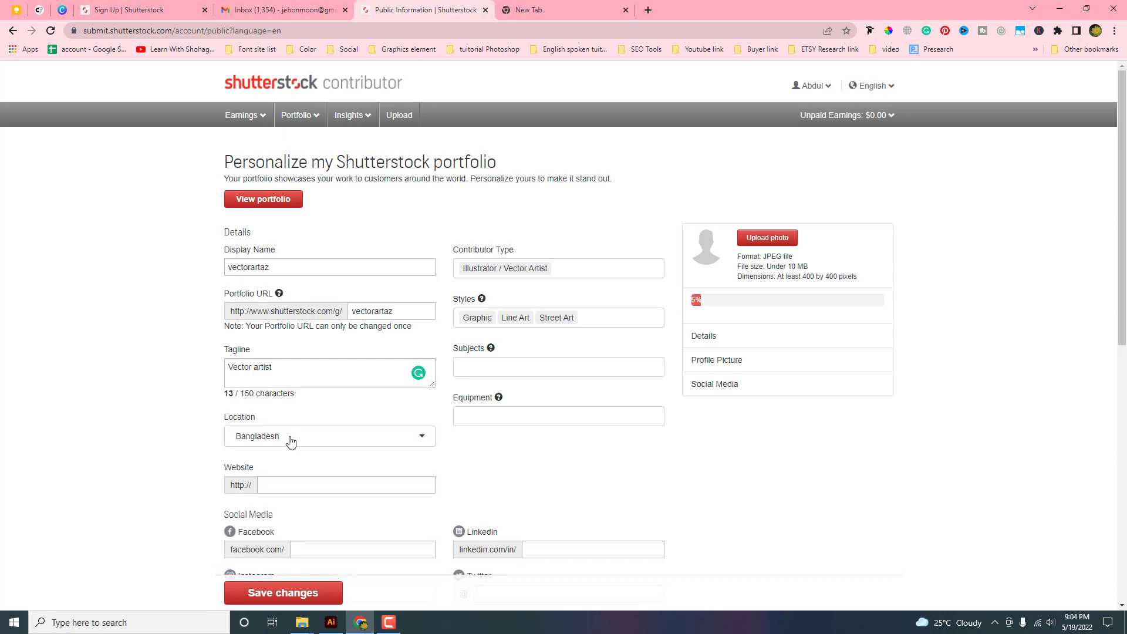
{"action": "left_click", "coordinate": [280, 491]}
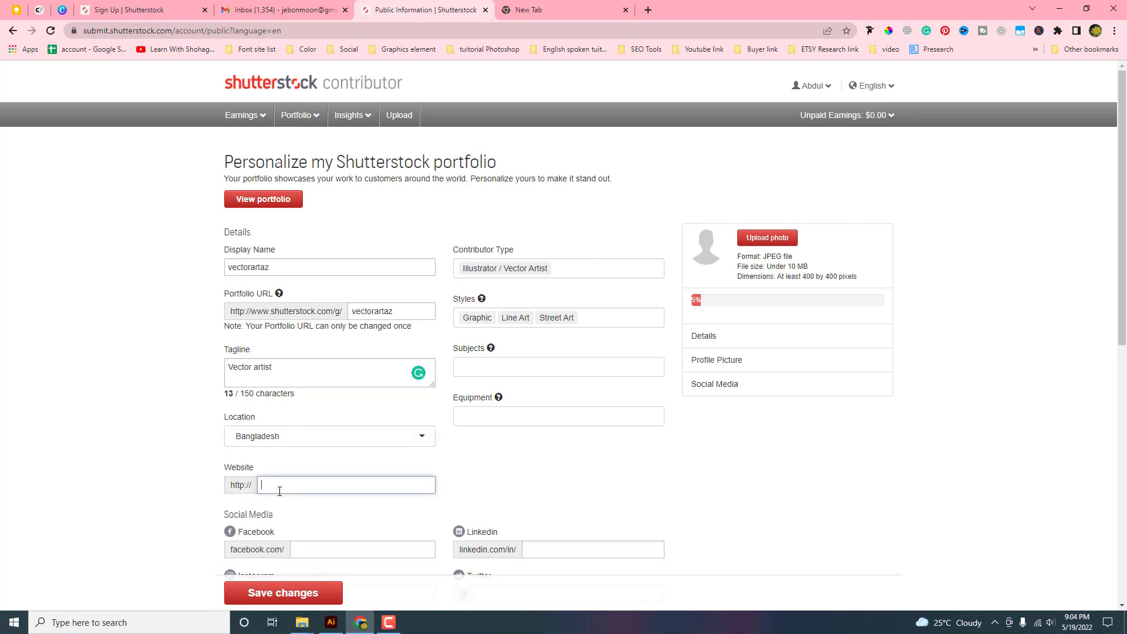
{"action": "scroll", "coordinate": [359, 421], "scroll_direction": "down", "scroll_amount": 3}
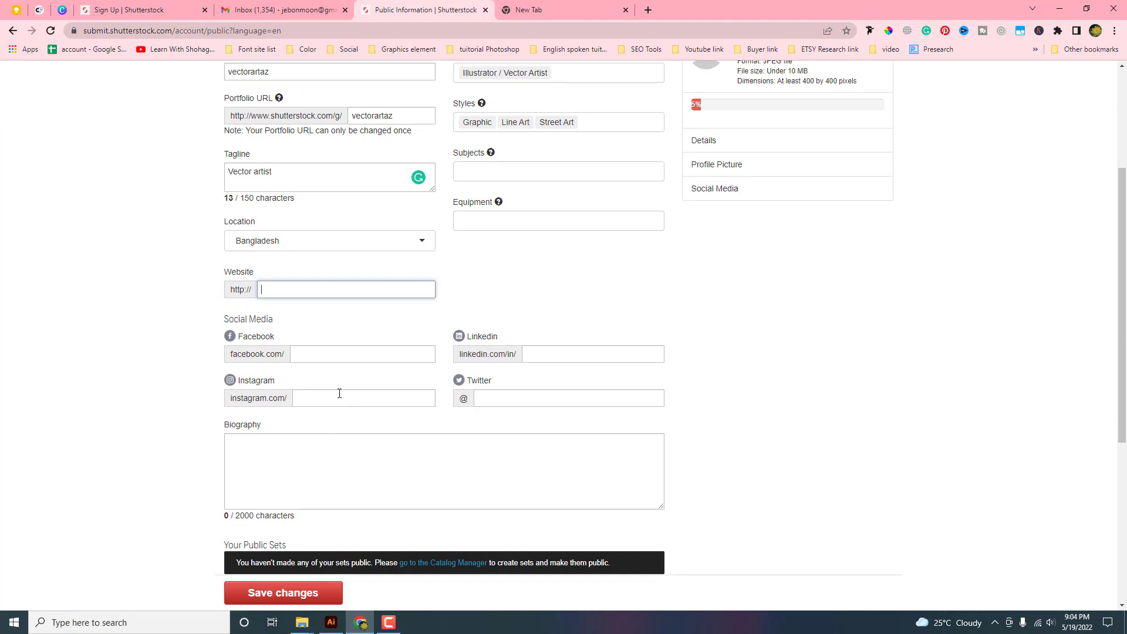
{"action": "scroll", "coordinate": [340, 393], "scroll_direction": "up", "scroll_amount": 3}
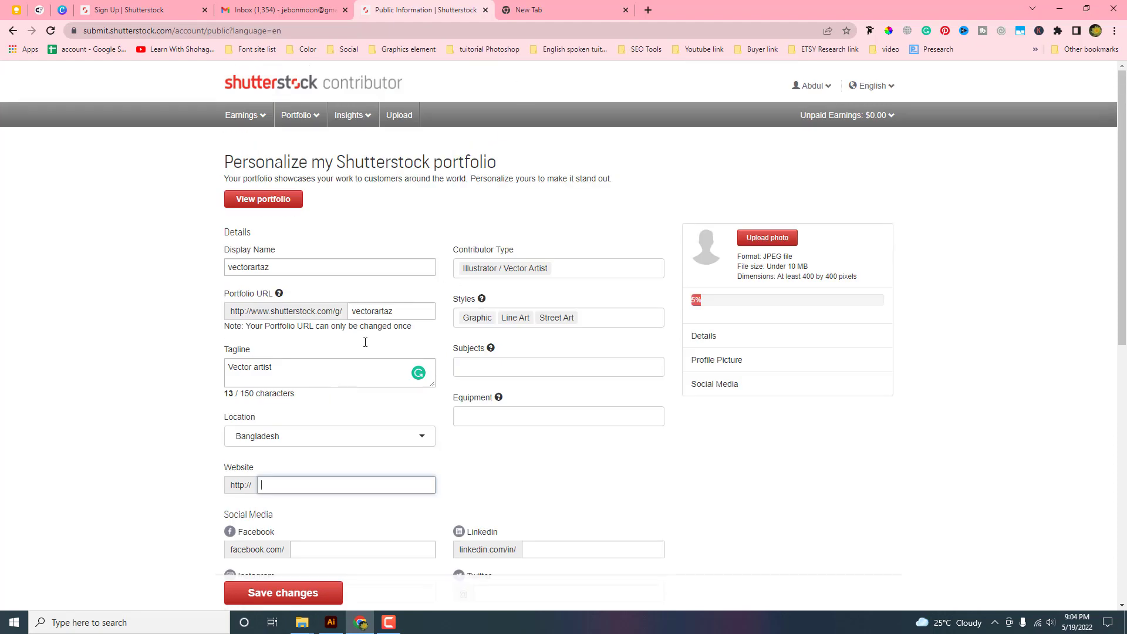
Add Vectors, Textures and Backgrounds as profile subjects
{"action": "left_click", "coordinate": [511, 368]}
{"action": "scroll", "coordinate": [496, 437], "scroll_direction": "down", "scroll_amount": 9}
{"action": "left_click", "coordinate": [491, 445]}
{"action": "left_click", "coordinate": [486, 422]}
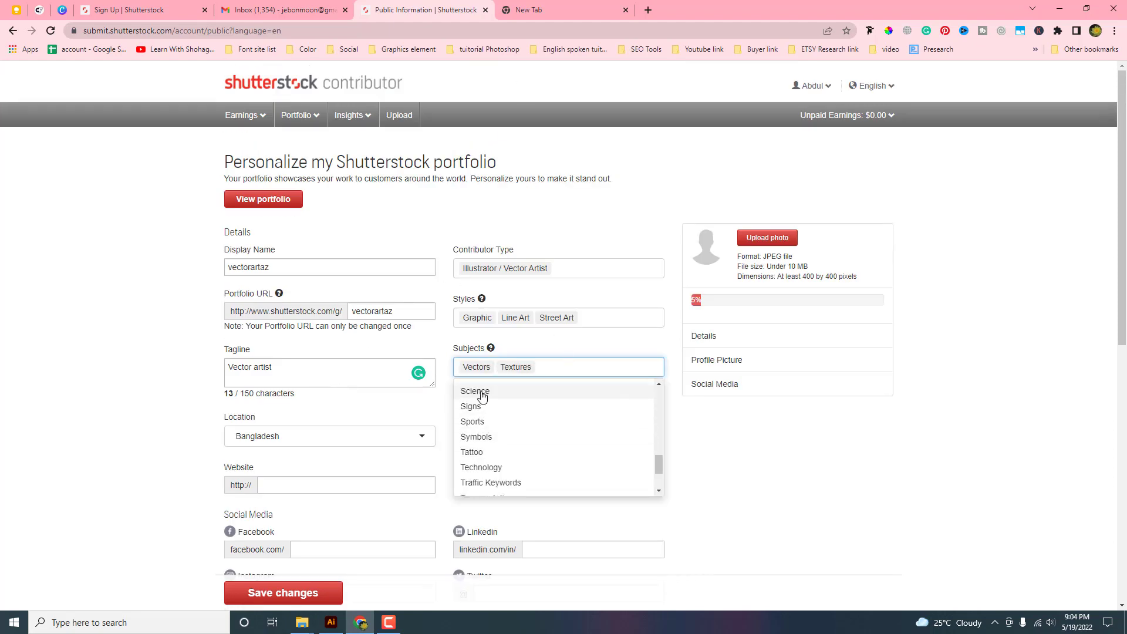
{"action": "type", "text": "b"}
{"action": "left_click", "coordinate": [504, 431]}
{"action": "left_click", "coordinate": [626, 351]}
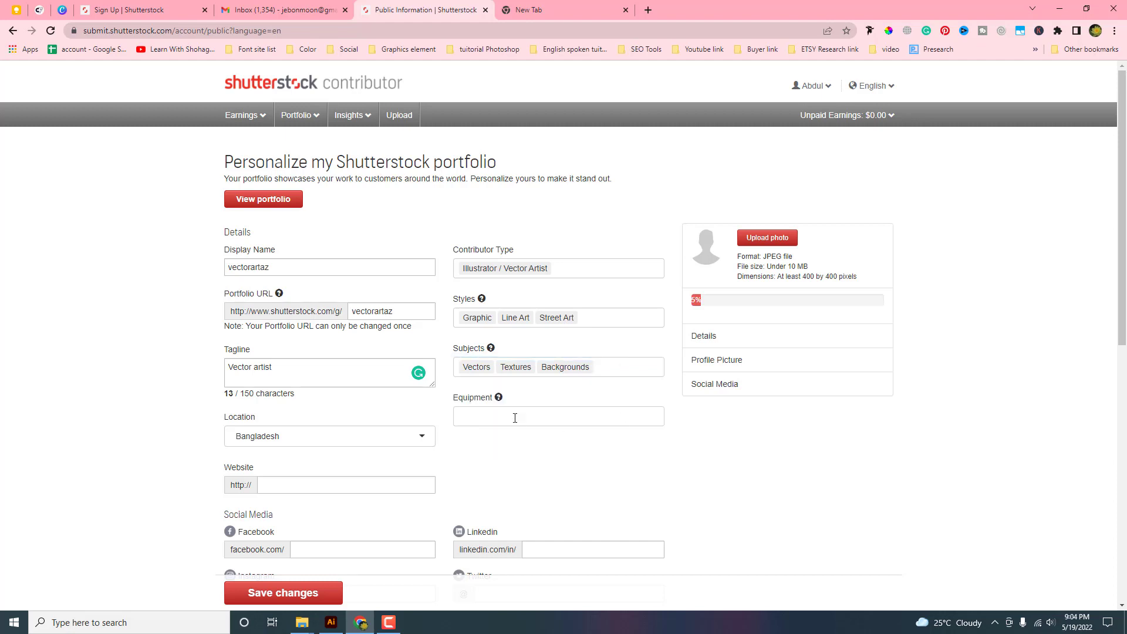
Start filling in the social media profile fields
{"action": "scroll", "coordinate": [517, 388], "scroll_direction": "down", "scroll_amount": 3}
{"action": "left_click", "coordinate": [537, 355]}
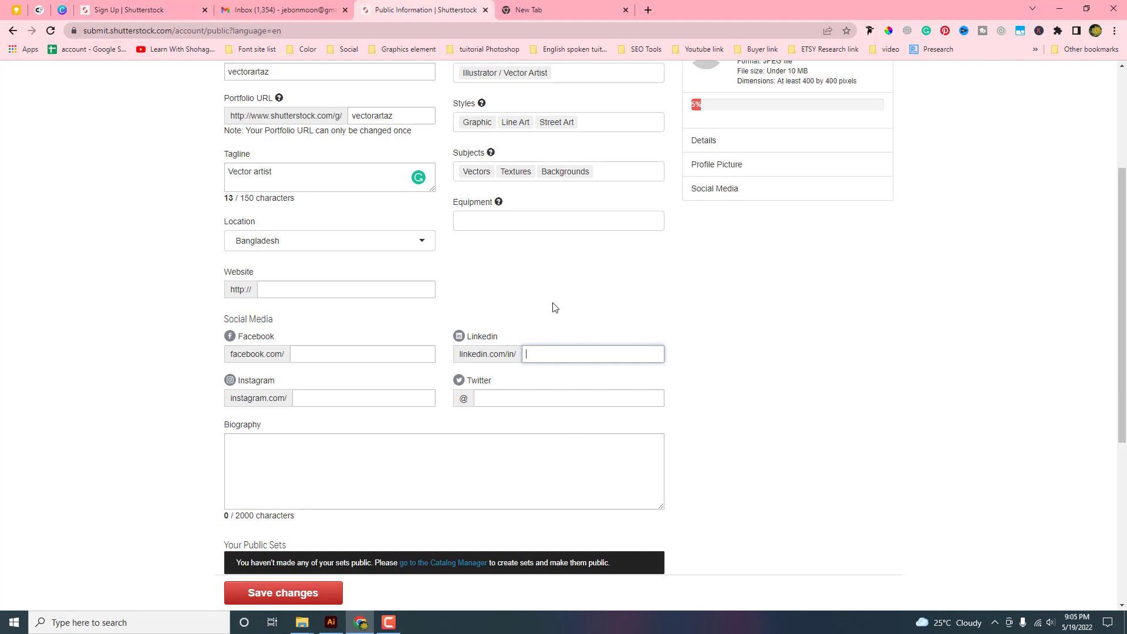
{"action": "left_click", "coordinate": [1096, 30]}
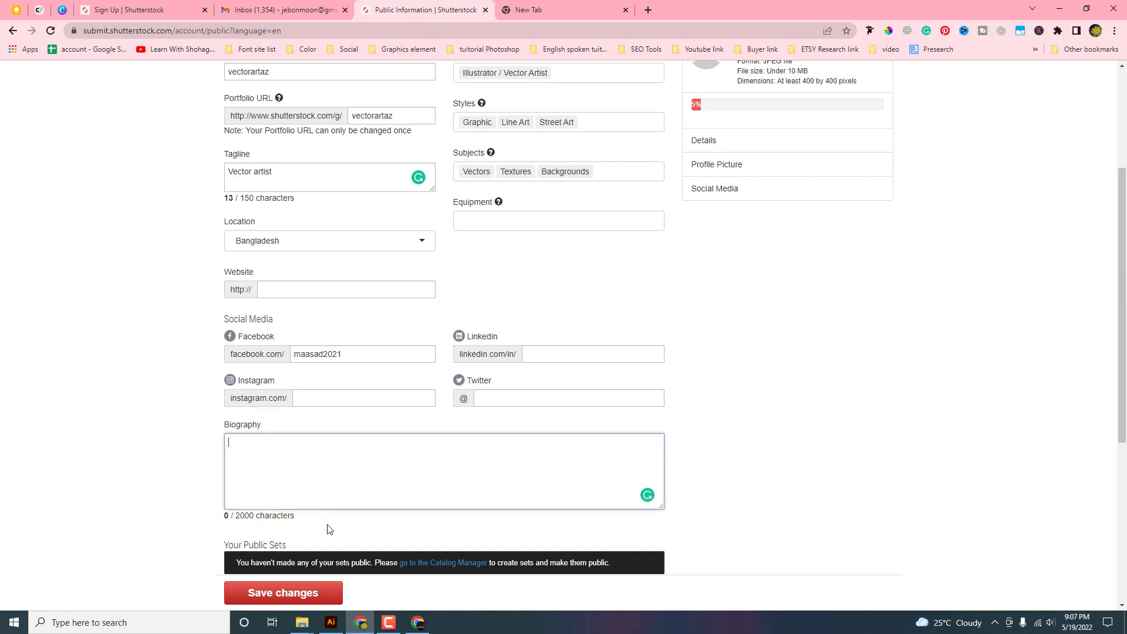
{"action": "scroll", "coordinate": [329, 502], "scroll_direction": "down", "scroll_amount": 3}
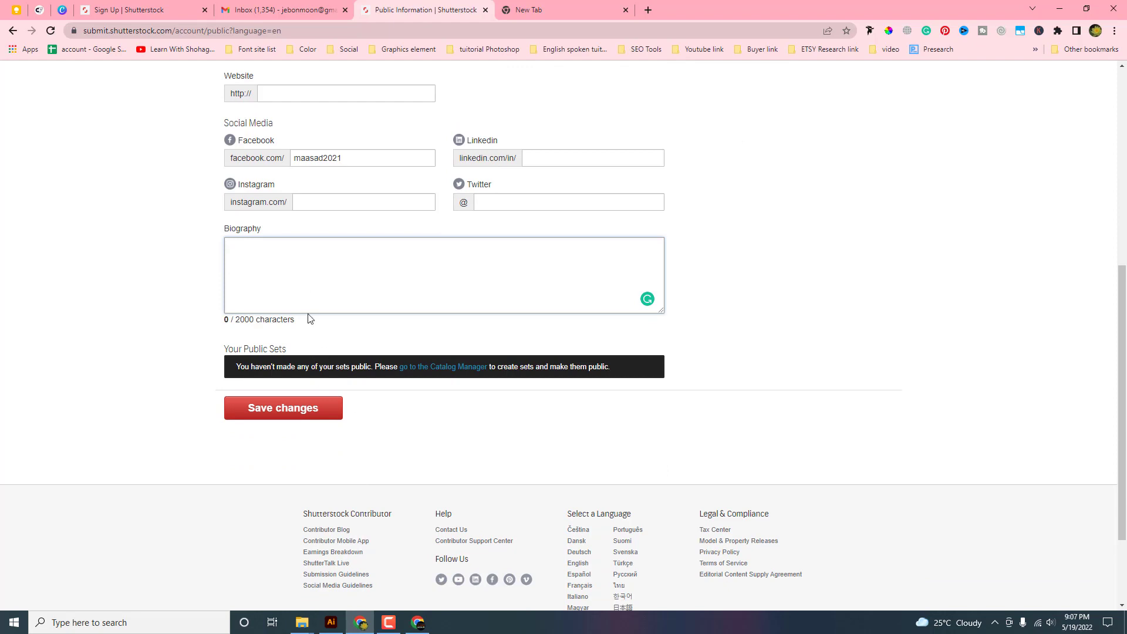
{"action": "scroll", "coordinate": [311, 289], "scroll_direction": "up", "scroll_amount": 3}
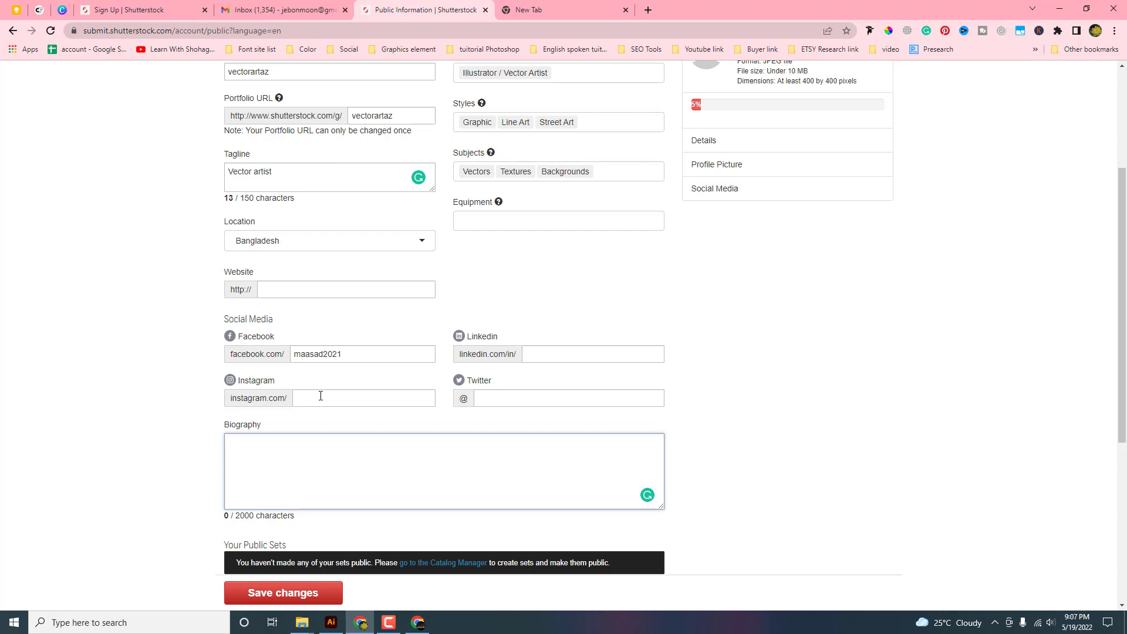
Paste the Facebook page link as the website, save, then edit the Twitter handle
{"action": "left_click", "coordinate": [382, 288]}
{"action": "type", "text": "facebook.com/maasad2021"}
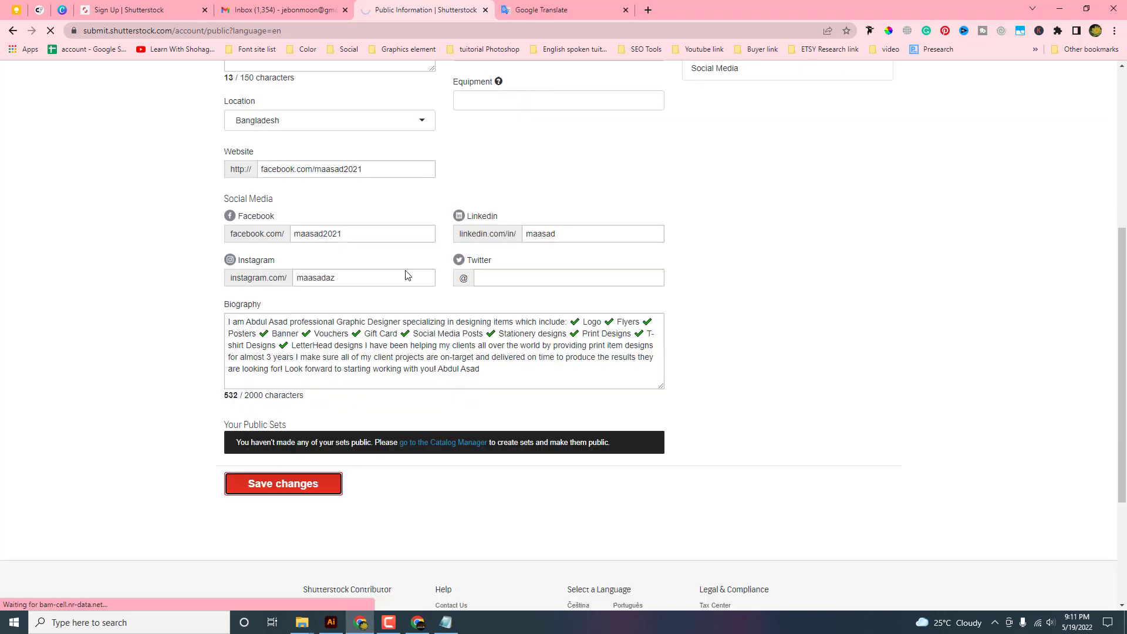
{"action": "left_click", "coordinate": [282, 480]}
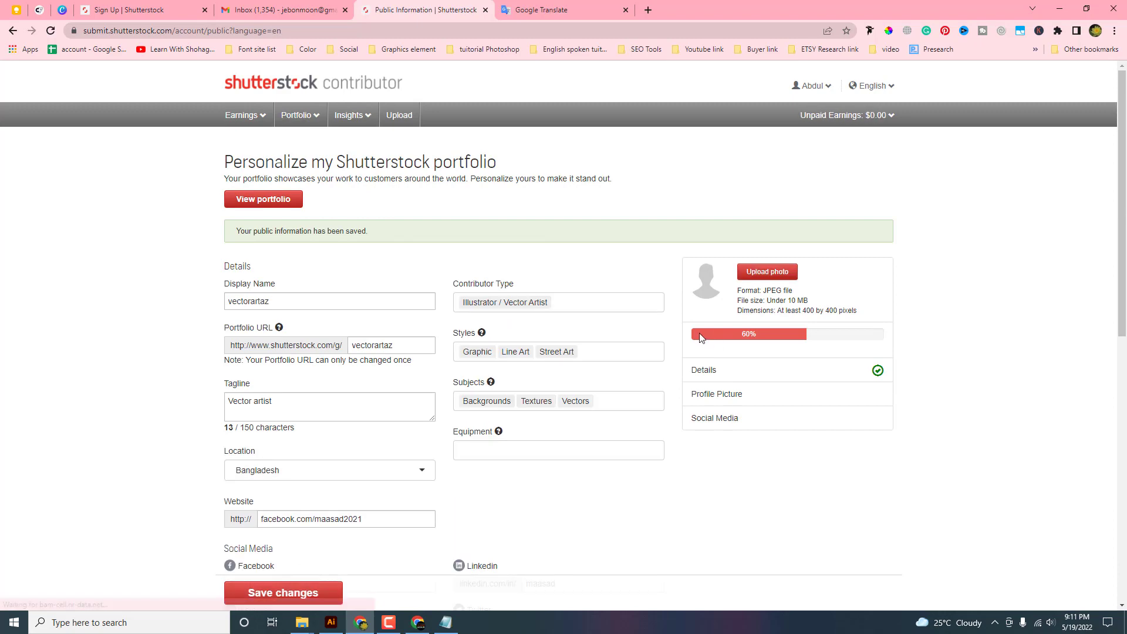
{"action": "scroll", "coordinate": [587, 329], "scroll_direction": "down", "scroll_amount": 3}
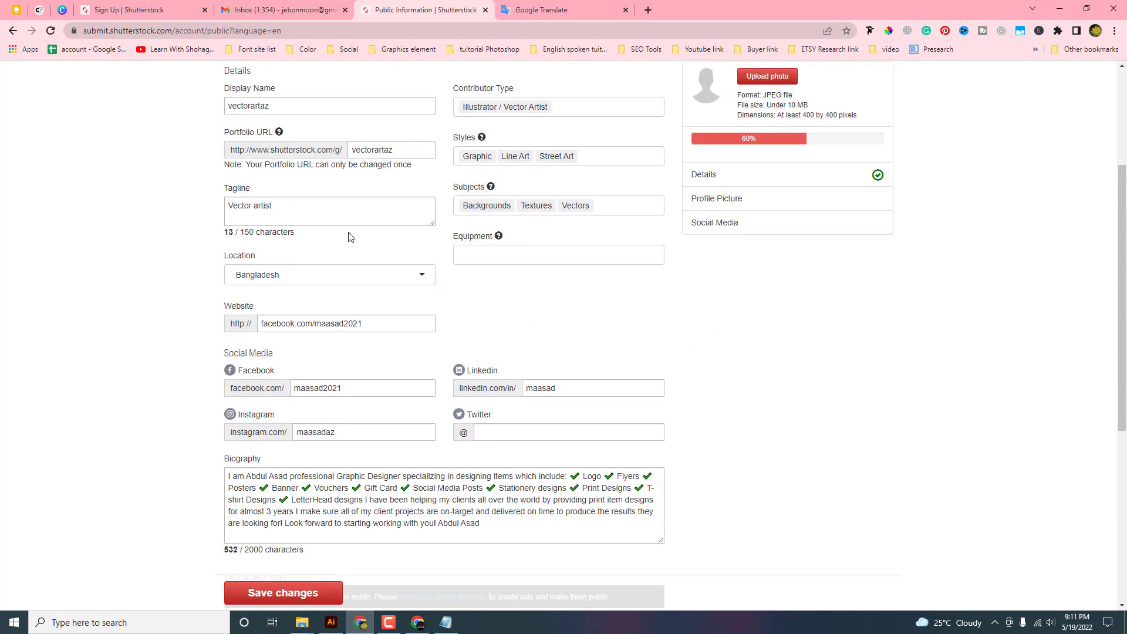
{"action": "scroll", "coordinate": [493, 256], "scroll_direction": "up", "scroll_amount": 3}
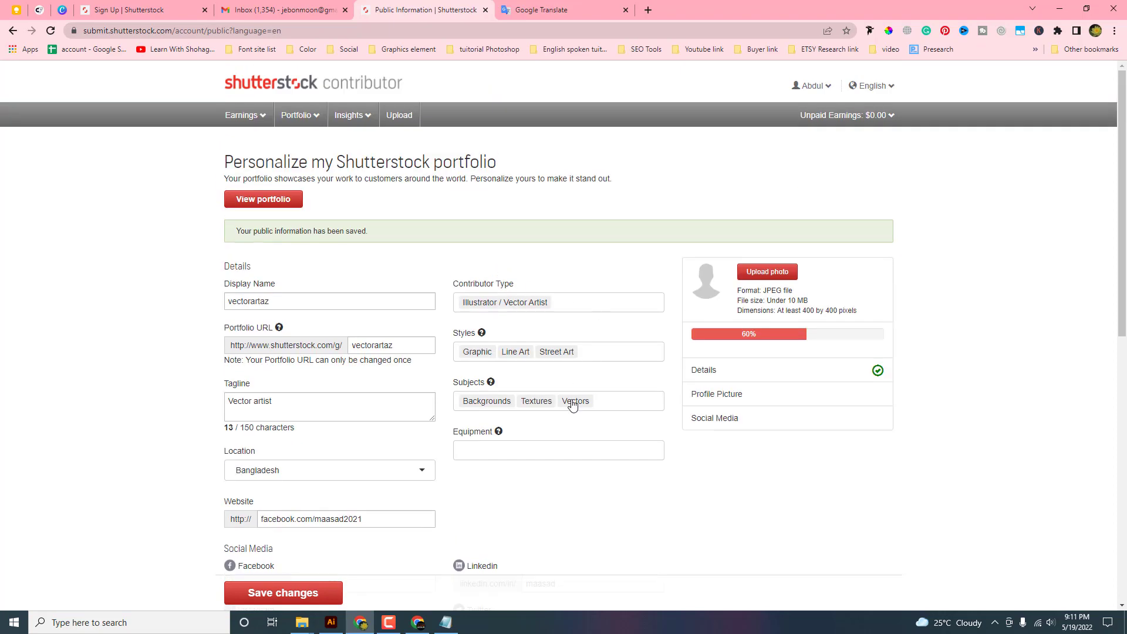
{"action": "scroll", "coordinate": [498, 239], "scroll_direction": "down", "scroll_amount": 6}
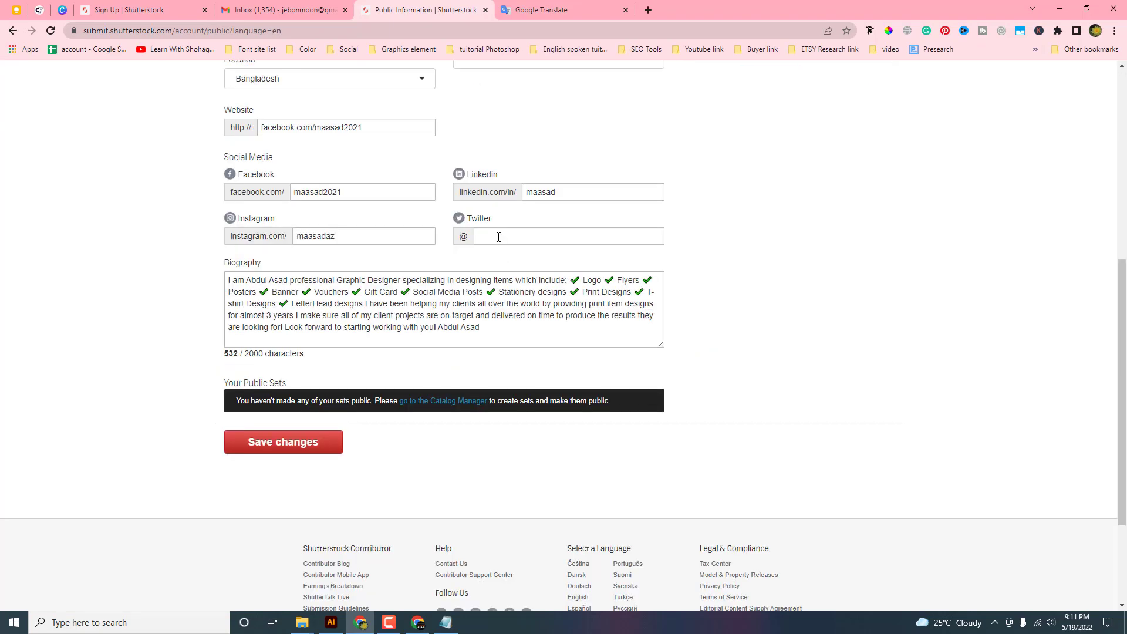
{"action": "scroll", "coordinate": [499, 237], "scroll_direction": "up", "scroll_amount": 3}
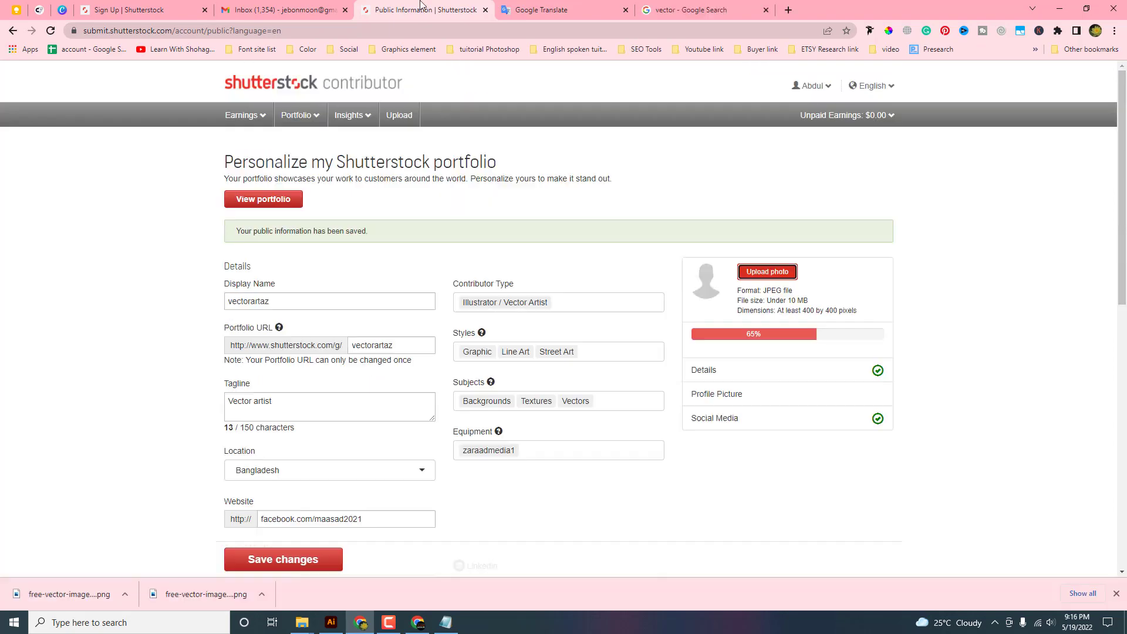
{"action": "scroll", "coordinate": [587, 379], "scroll_direction": "down", "scroll_amount": 3}
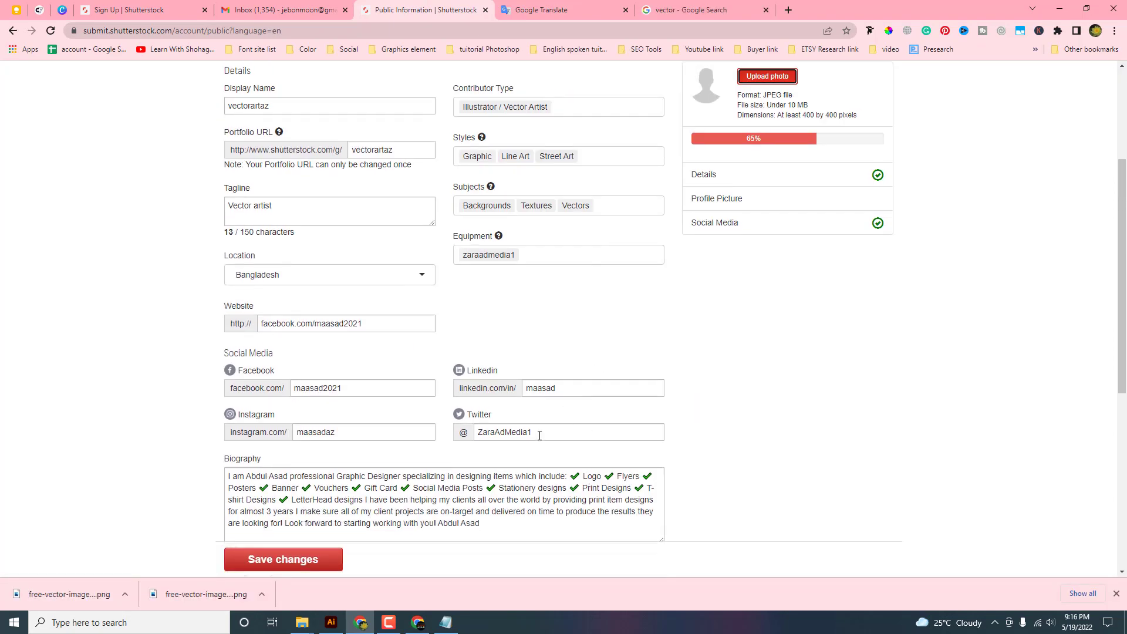
{"action": "left_click", "coordinate": [538, 433]}
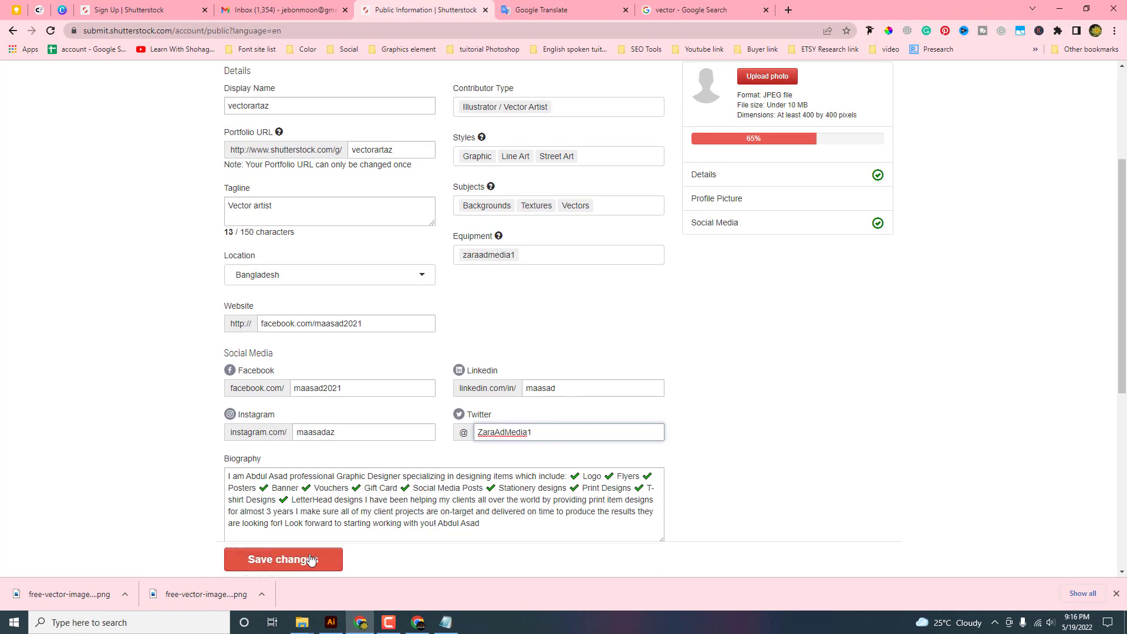
{"action": "scroll", "coordinate": [766, 226], "scroll_direction": "up", "scroll_amount": 3}
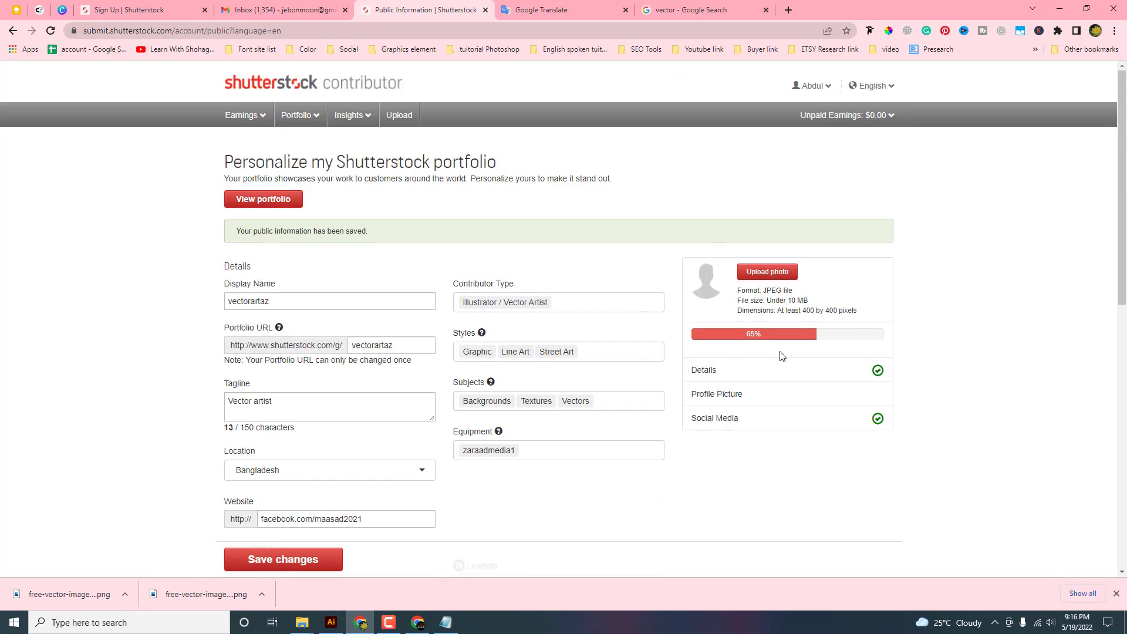
Upload the chosen image as the profile photo
{"action": "left_click", "coordinate": [760, 274]}
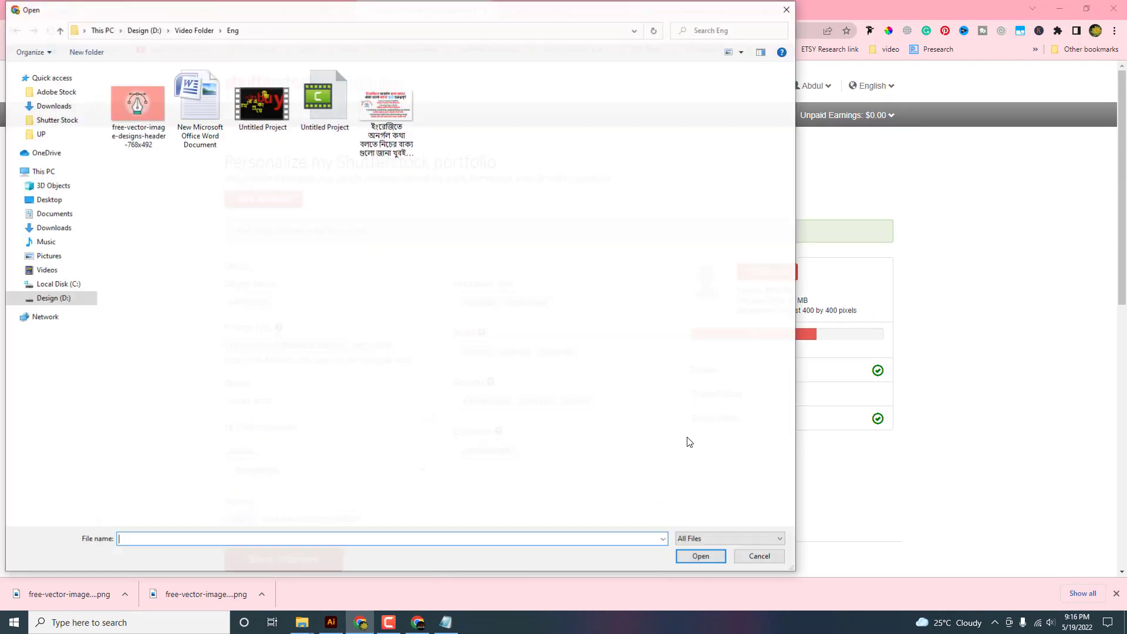
{"action": "double_click", "coordinate": [124, 106]}
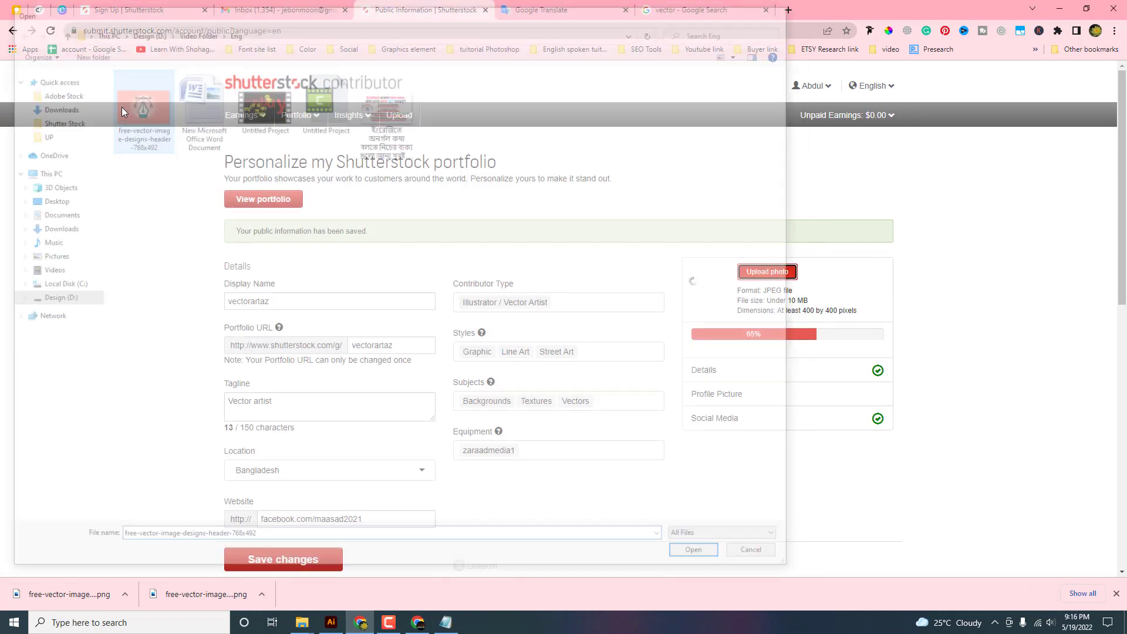
{"action": "scroll", "coordinate": [470, 361], "scroll_direction": "down", "scroll_amount": 3}
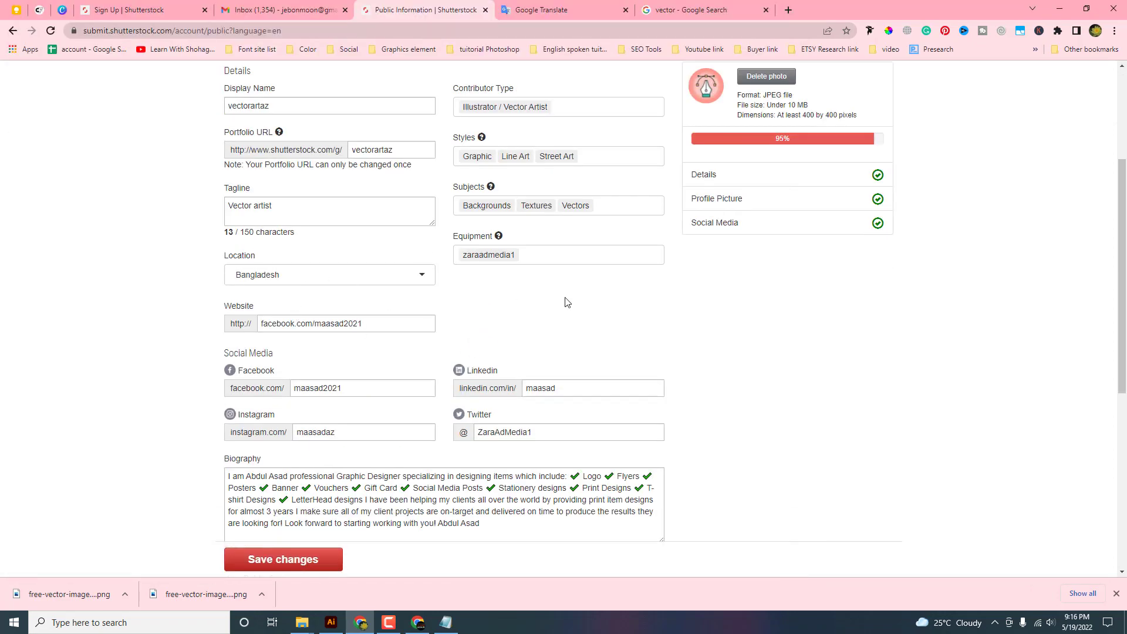
{"action": "scroll", "coordinate": [561, 299], "scroll_direction": "up", "scroll_amount": 3}
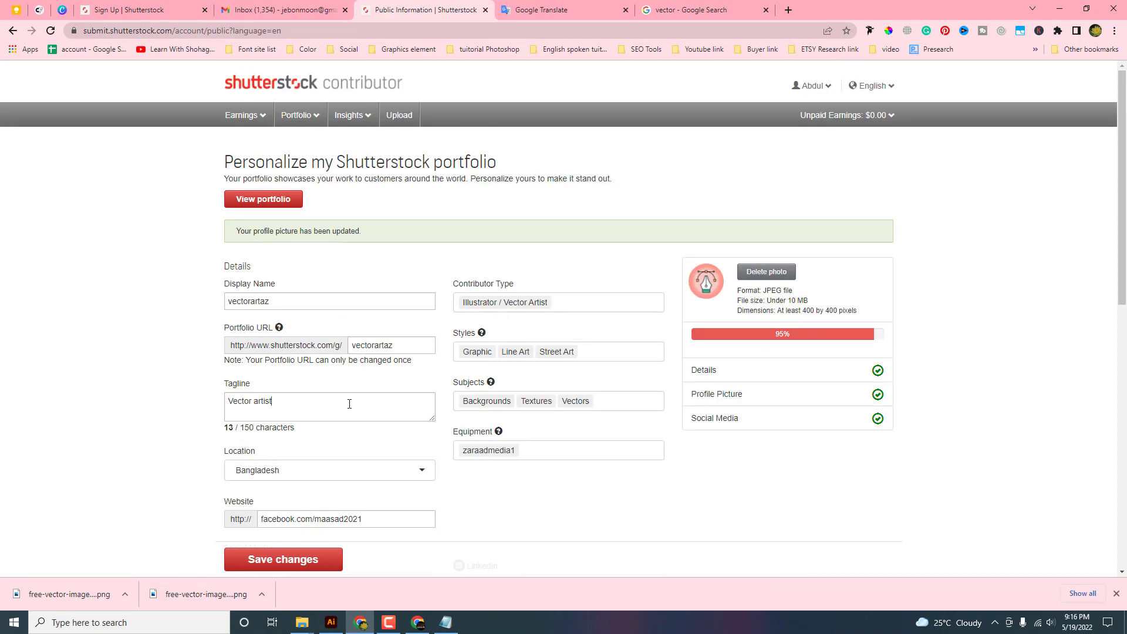
Add Adobe Illustrator as an equipment tag and save the public profile
{"action": "left_click", "coordinate": [352, 404]}
{"action": "scroll", "coordinate": [338, 462], "scroll_direction": "down", "scroll_amount": 3}
{"action": "left_click", "coordinate": [372, 325]}
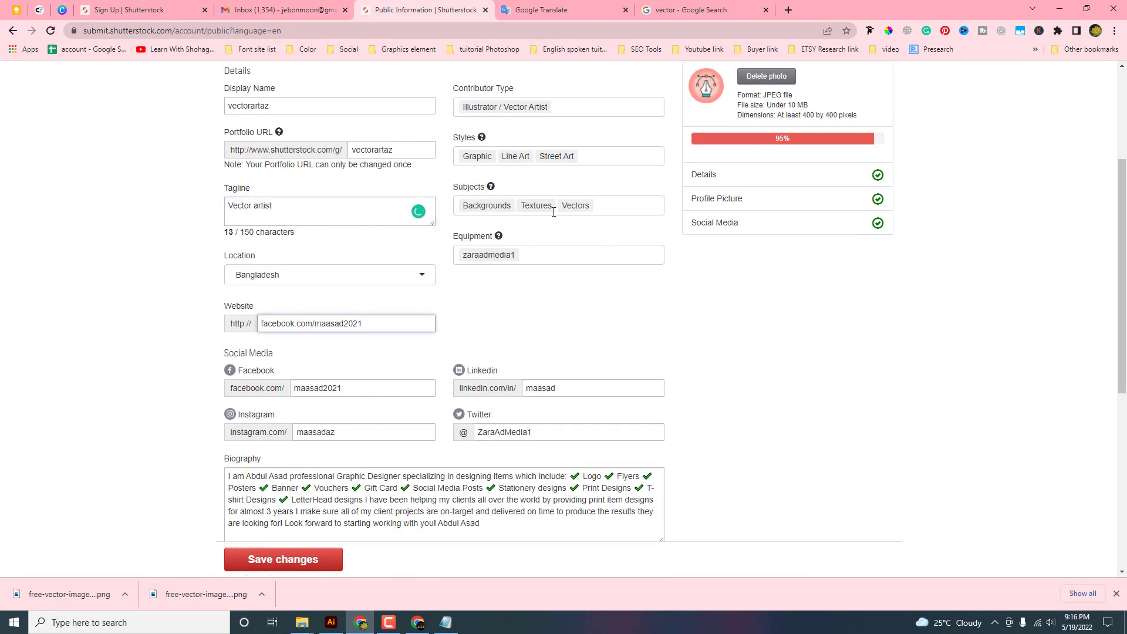
{"action": "left_click", "coordinate": [485, 254]}
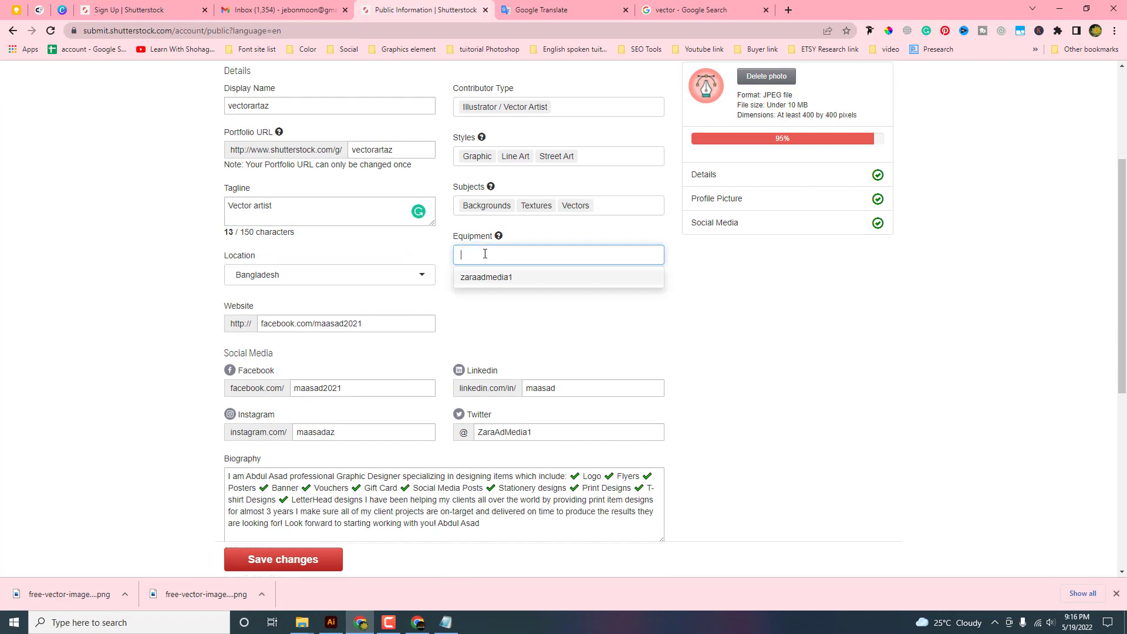
{"action": "type", "text": "Adobe Illustrator"}
{"action": "left_click", "coordinate": [512, 277]}
{"action": "left_click", "coordinate": [670, 336]}
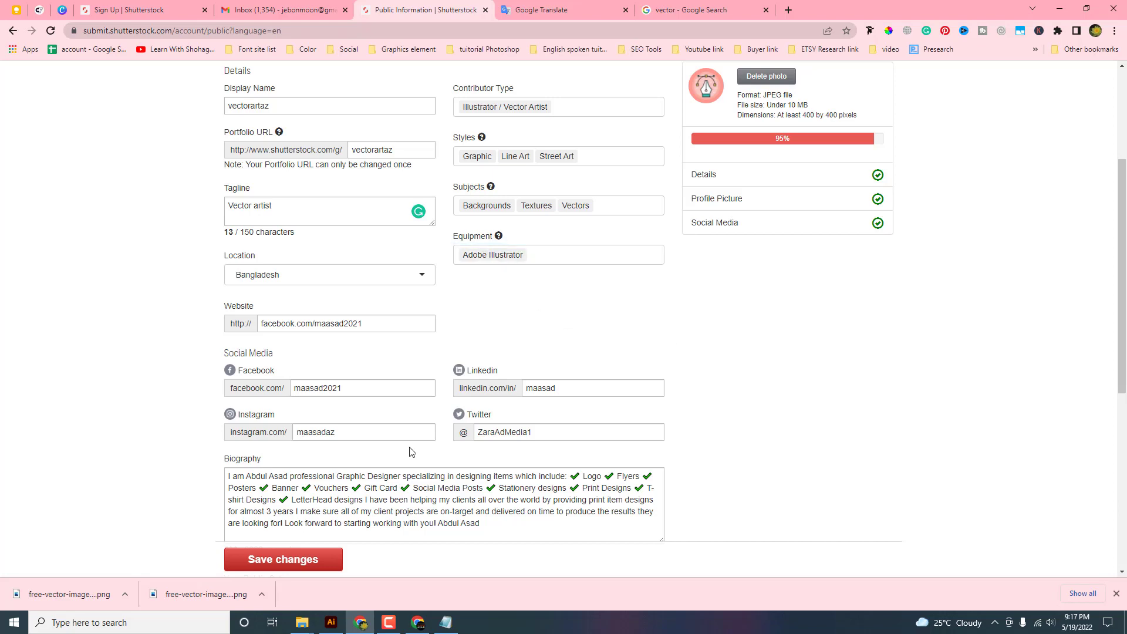
{"action": "left_click", "coordinate": [303, 552]}
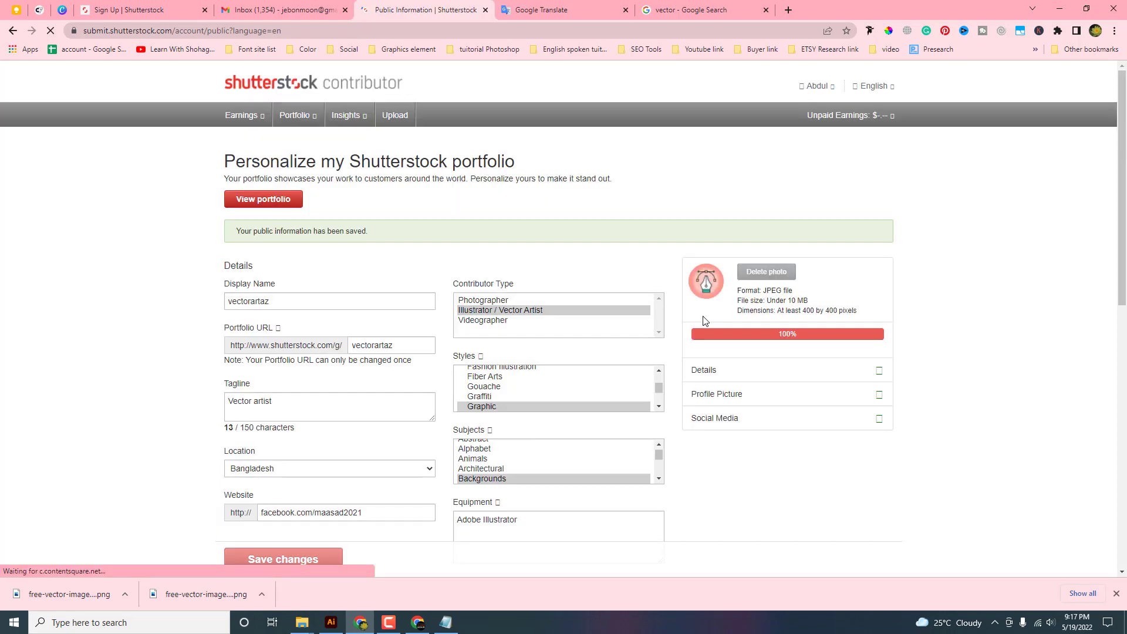
{"action": "scroll", "coordinate": [704, 320], "scroll_direction": "down", "scroll_amount": 3}
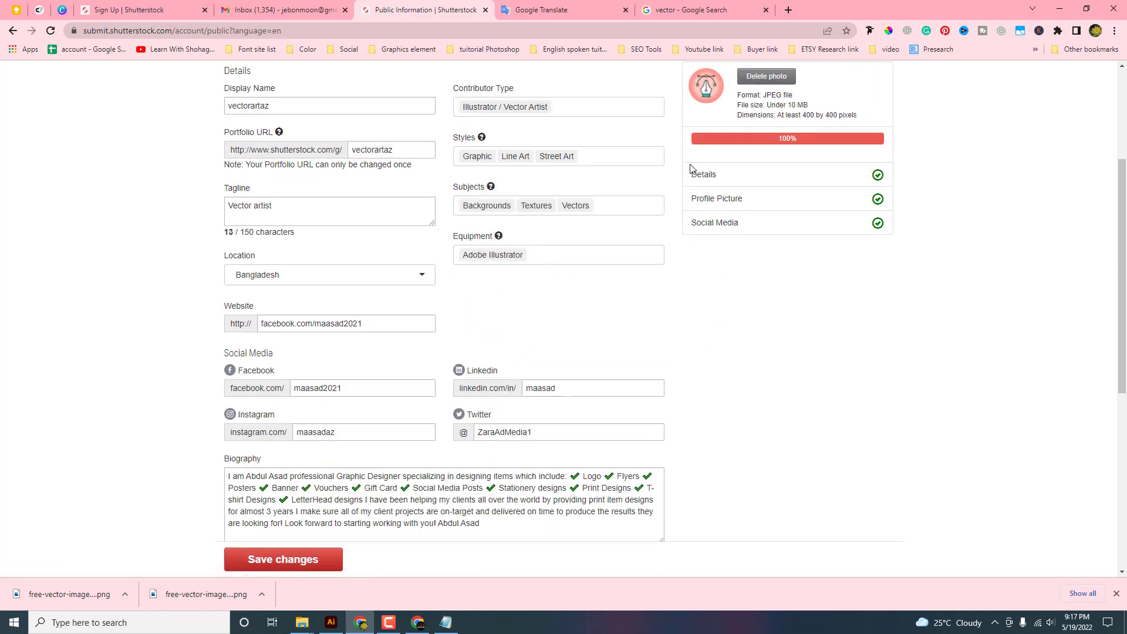
{"action": "scroll", "coordinate": [624, 238], "scroll_direction": "up", "scroll_amount": 3}
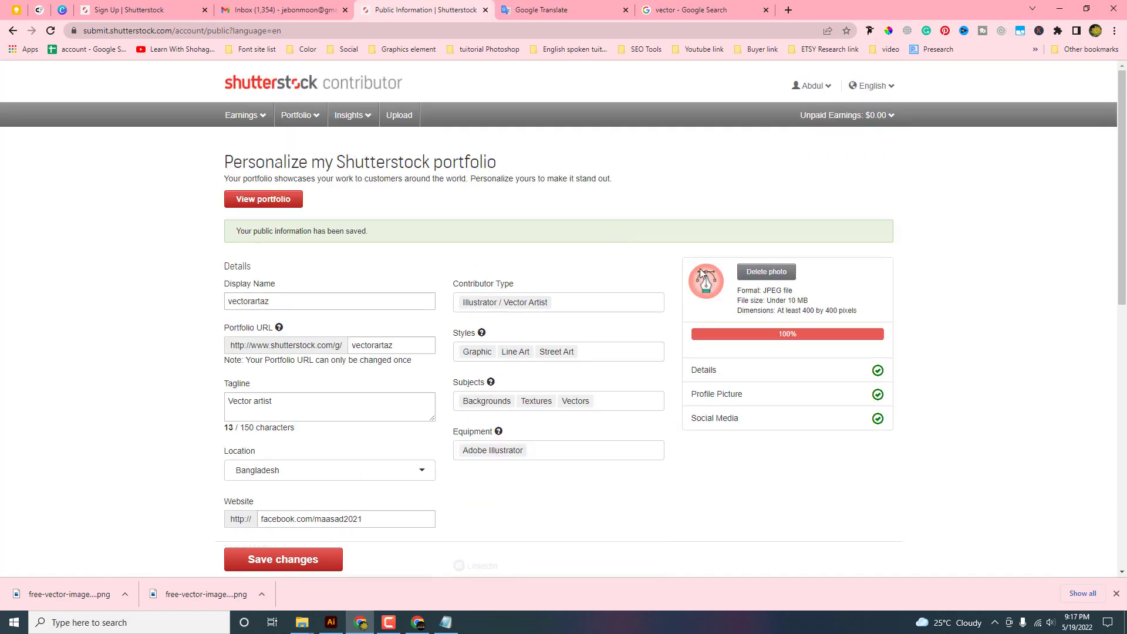
{"action": "scroll", "coordinate": [546, 285], "scroll_direction": "down", "scroll_amount": 6}
{"action": "left_click", "coordinate": [283, 441]}
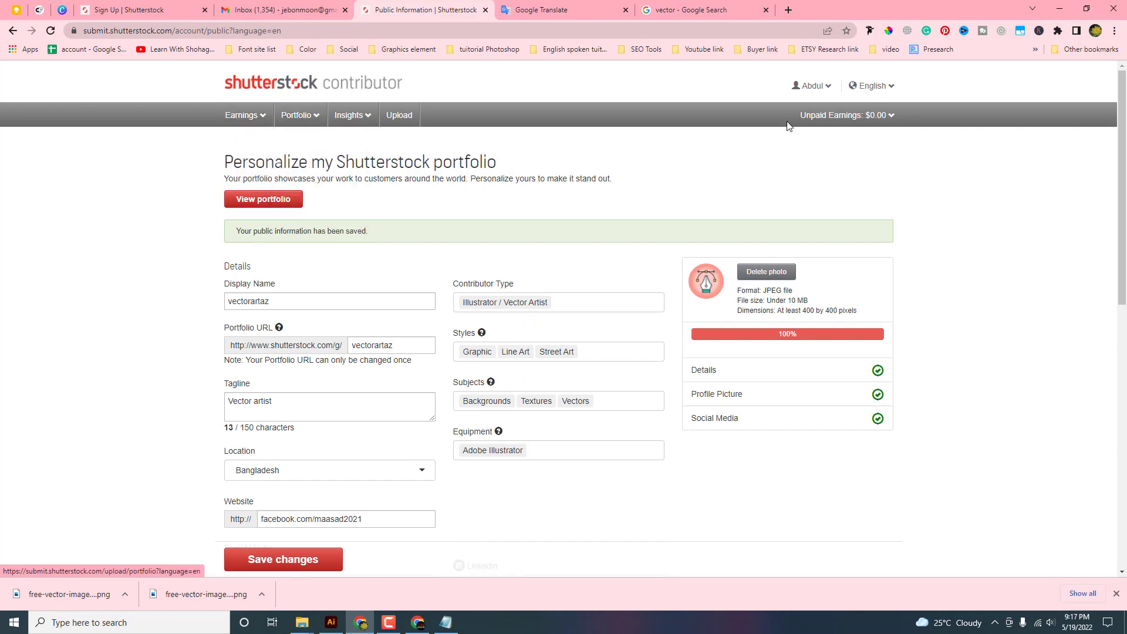
Return to the Contributor Dashboard showing 100% profile strength and close Chrome's downloads bar
{"action": "left_click", "coordinate": [269, 119]}
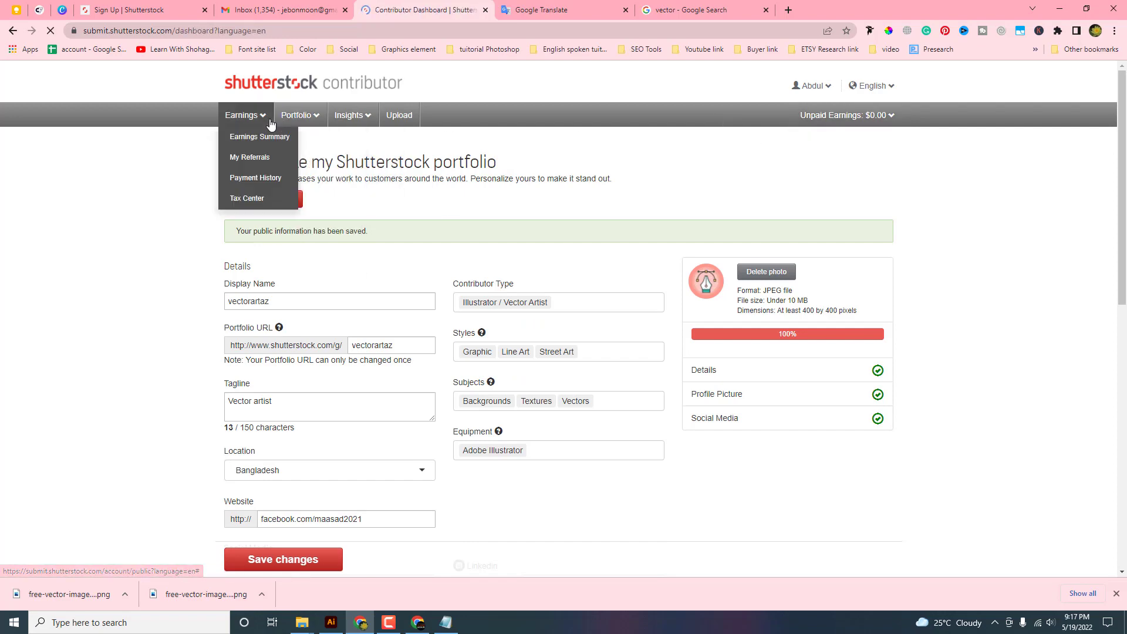
{"action": "scroll", "coordinate": [395, 286], "scroll_direction": "down", "scroll_amount": 3}
{"action": "scroll", "coordinate": [608, 265], "scroll_direction": "up", "scroll_amount": 3}
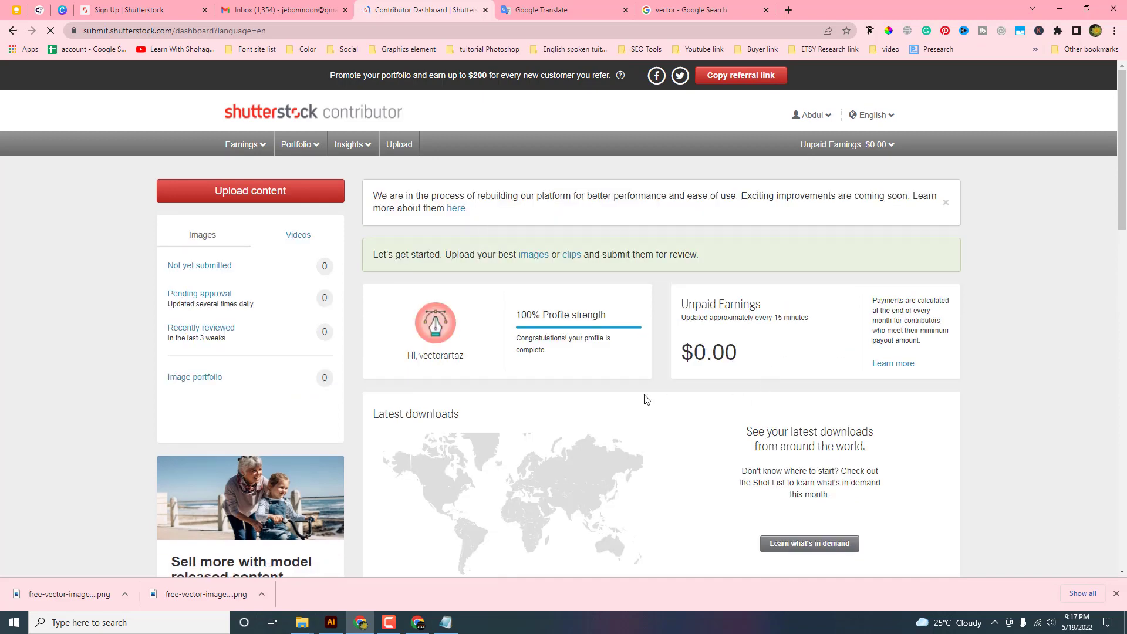
{"action": "scroll", "coordinate": [646, 400], "scroll_direction": "down", "scroll_amount": 3}
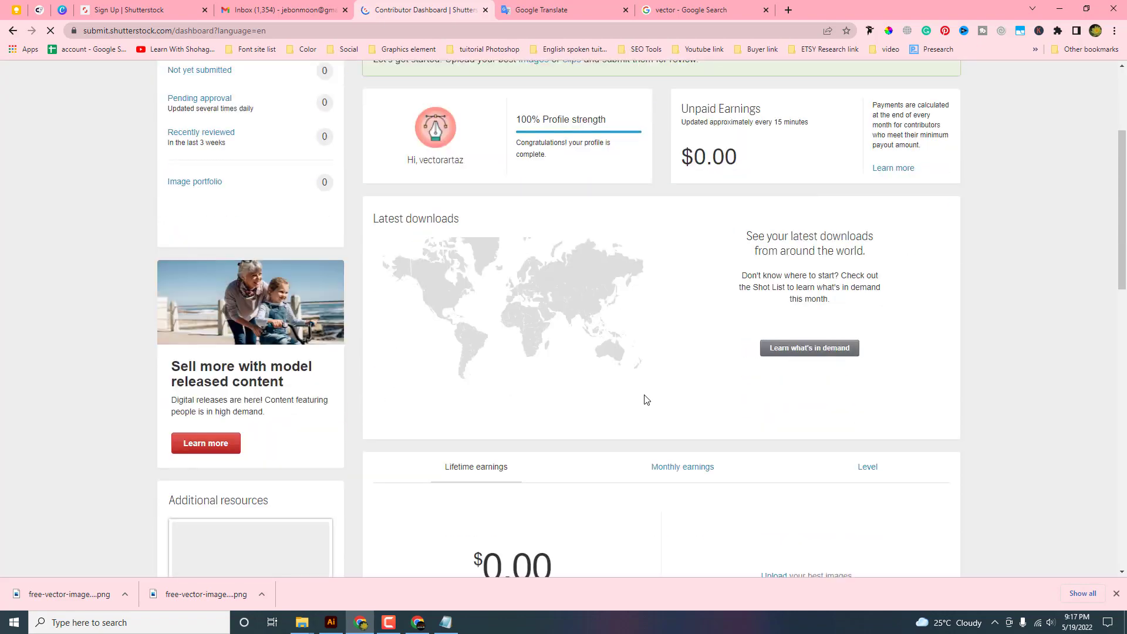
{"action": "left_click", "coordinate": [1116, 593]}
{"action": "scroll", "coordinate": [449, 285], "scroll_direction": "up", "scroll_amount": 3}
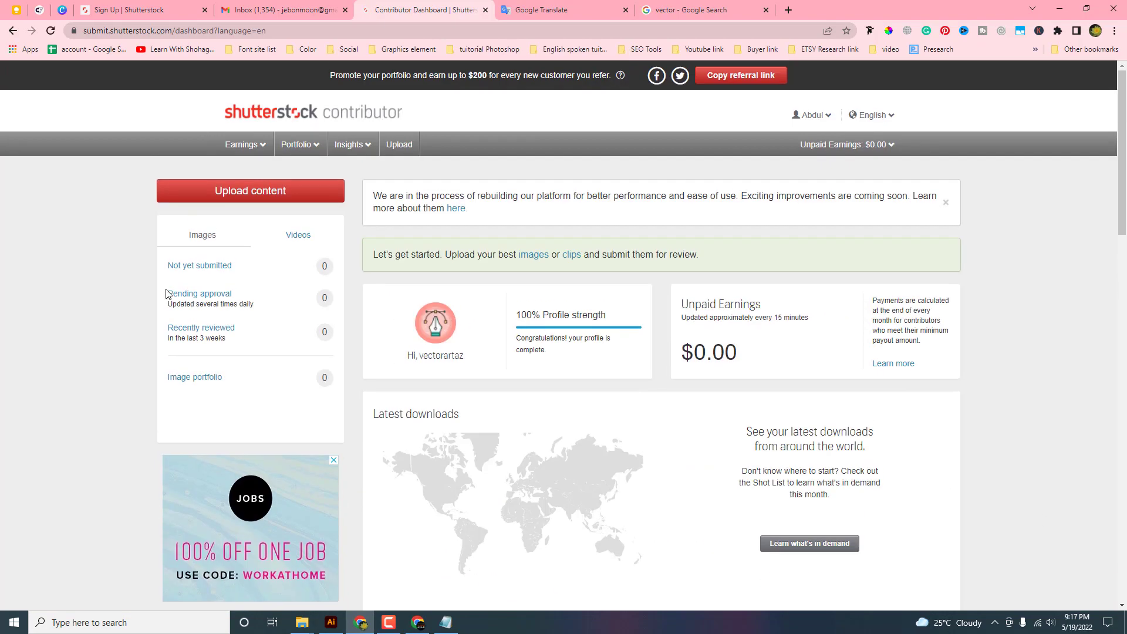
Go to Upload content from the dashboard and choose Select multiple files
{"action": "left_click", "coordinate": [243, 194]}
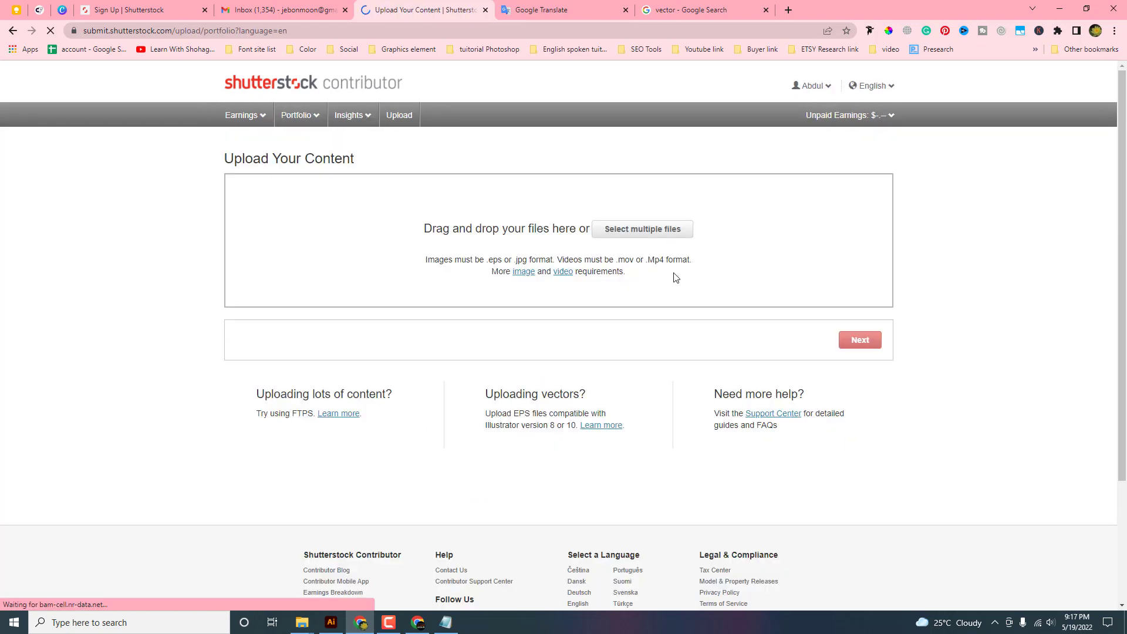
{"action": "left_click", "coordinate": [636, 230]}
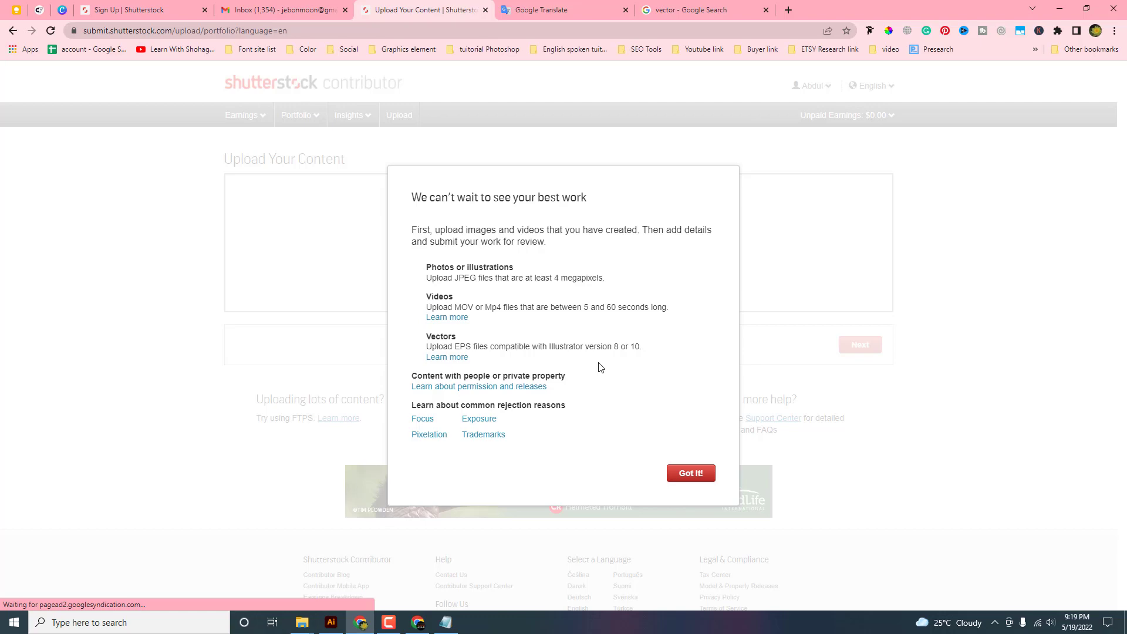
Dismiss the upload guidelines and bring up the folder holding EPS files 260–269
{"action": "left_click", "coordinate": [690, 477]}
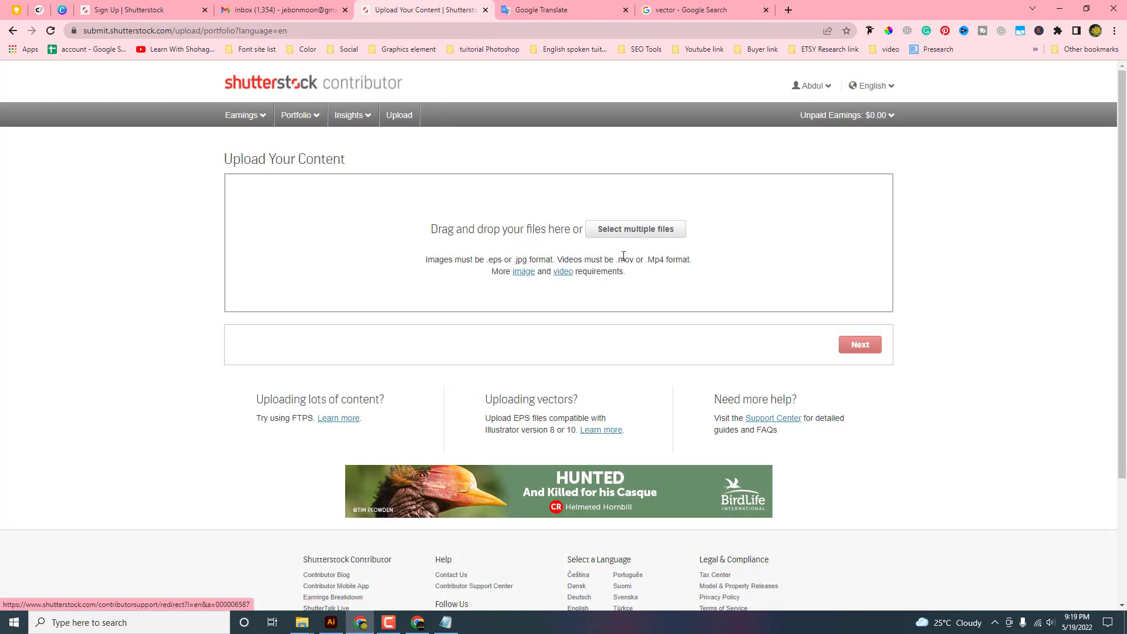
{"action": "left_click", "coordinate": [631, 232]}
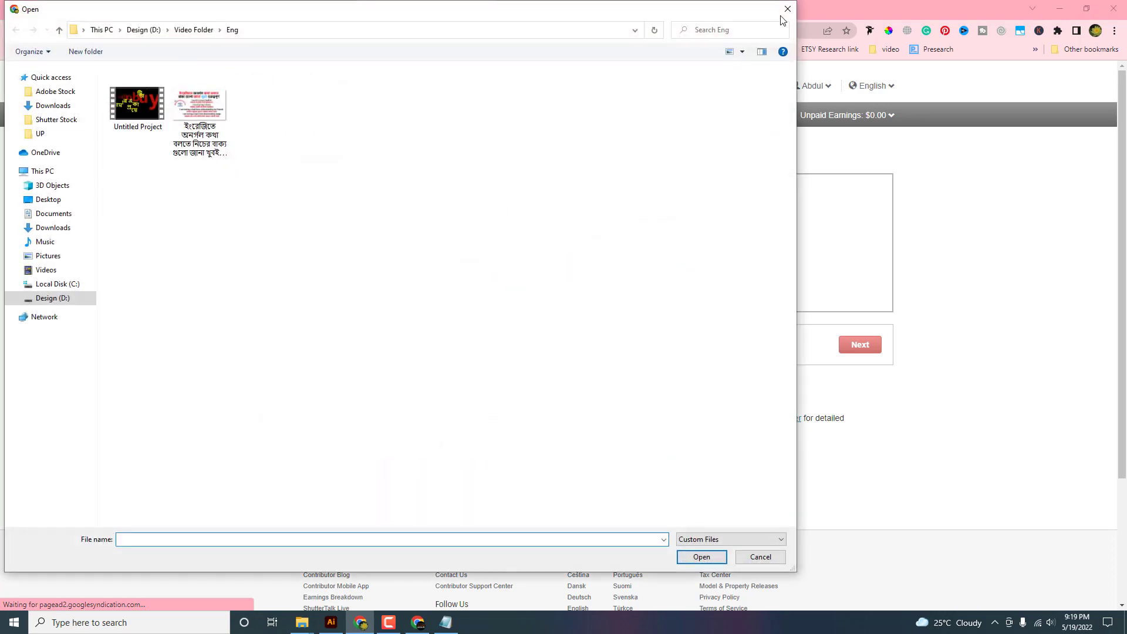
{"action": "left_click", "coordinate": [787, 9]}
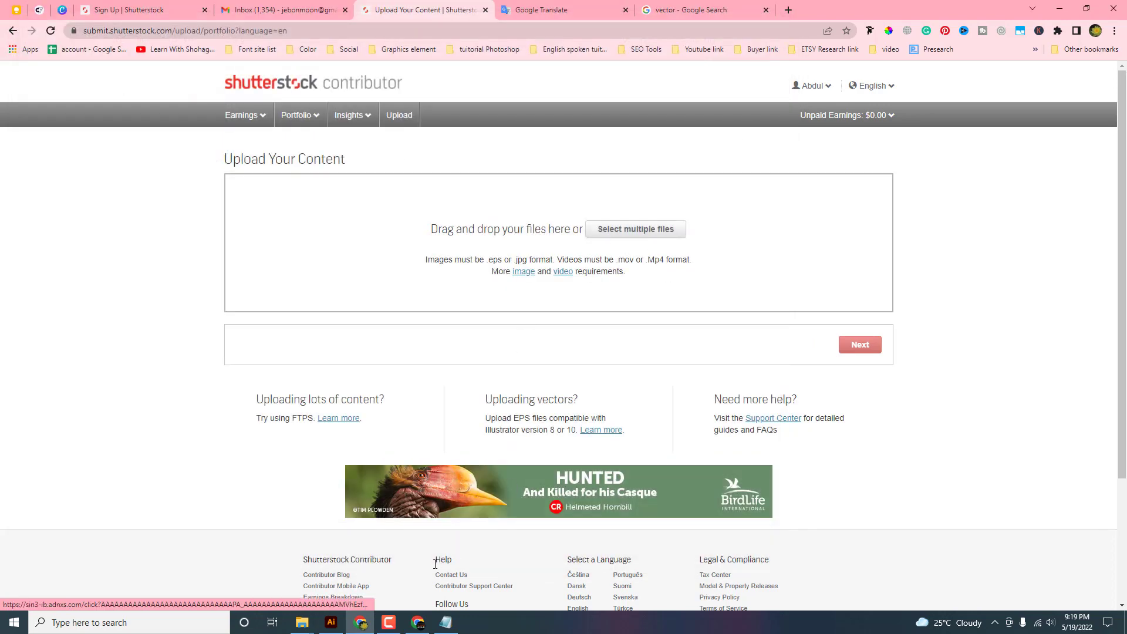
{"action": "left_click", "coordinate": [301, 623]}
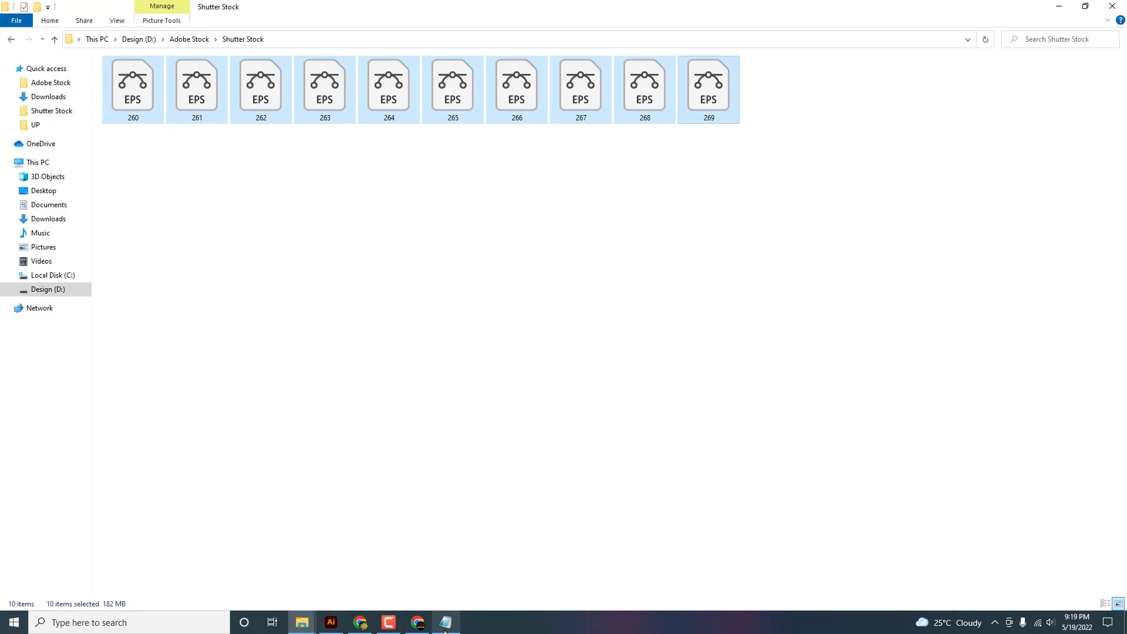
{"action": "left_click", "coordinate": [360, 622]}
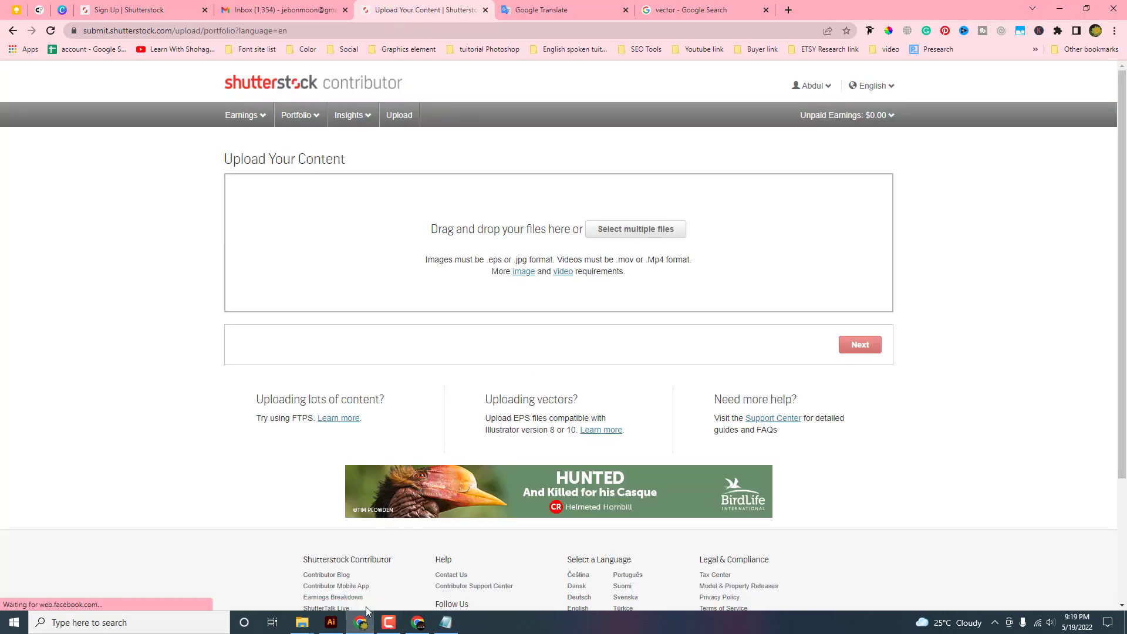
Drag the ten selected EPS files from the folder into the upload area
{"action": "left_click", "coordinate": [302, 622]}
{"action": "left_click_drag", "start_coordinate": [140, 101], "coordinate": [597, 267]}
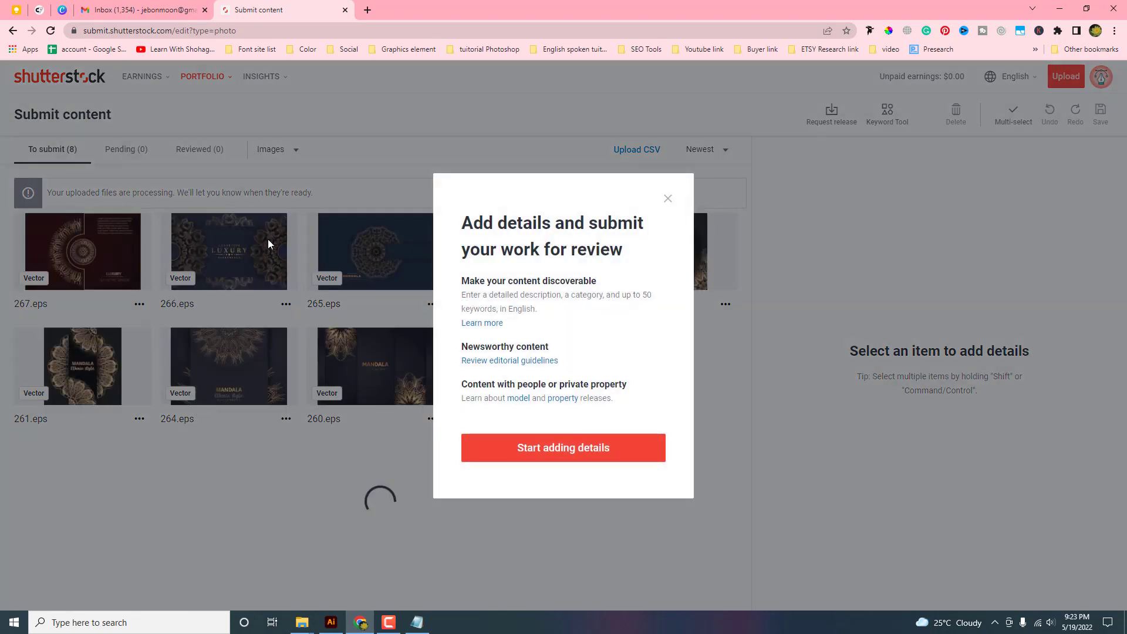
Refresh the To submit list to show all ten vectors and open 268.eps's details
{"action": "left_click", "coordinate": [553, 453]}
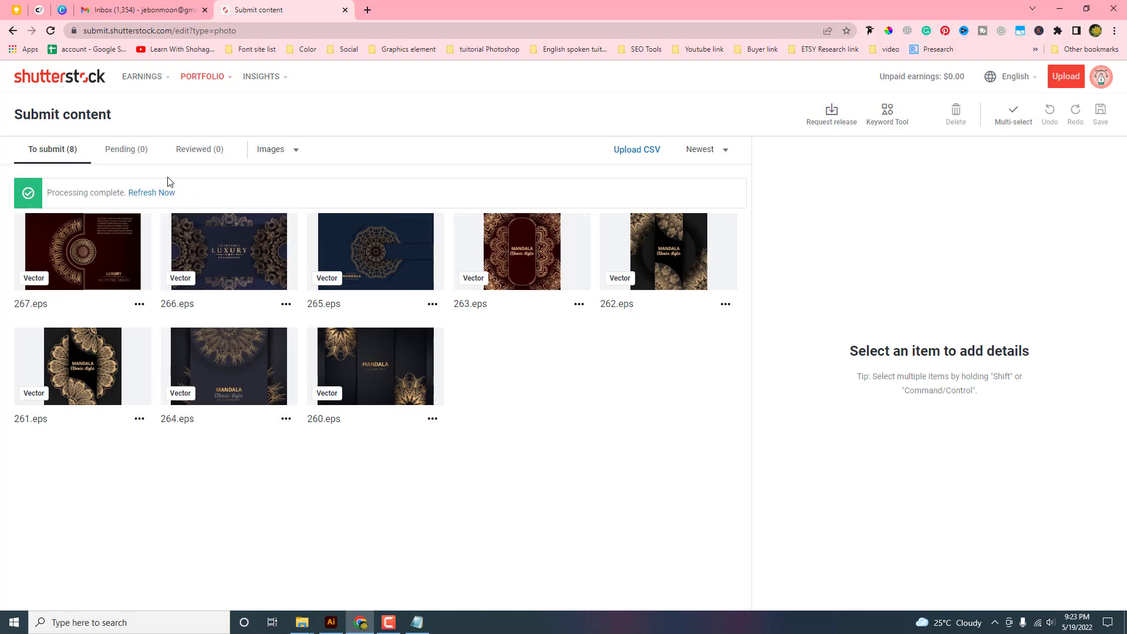
{"action": "left_click", "coordinate": [148, 193]}
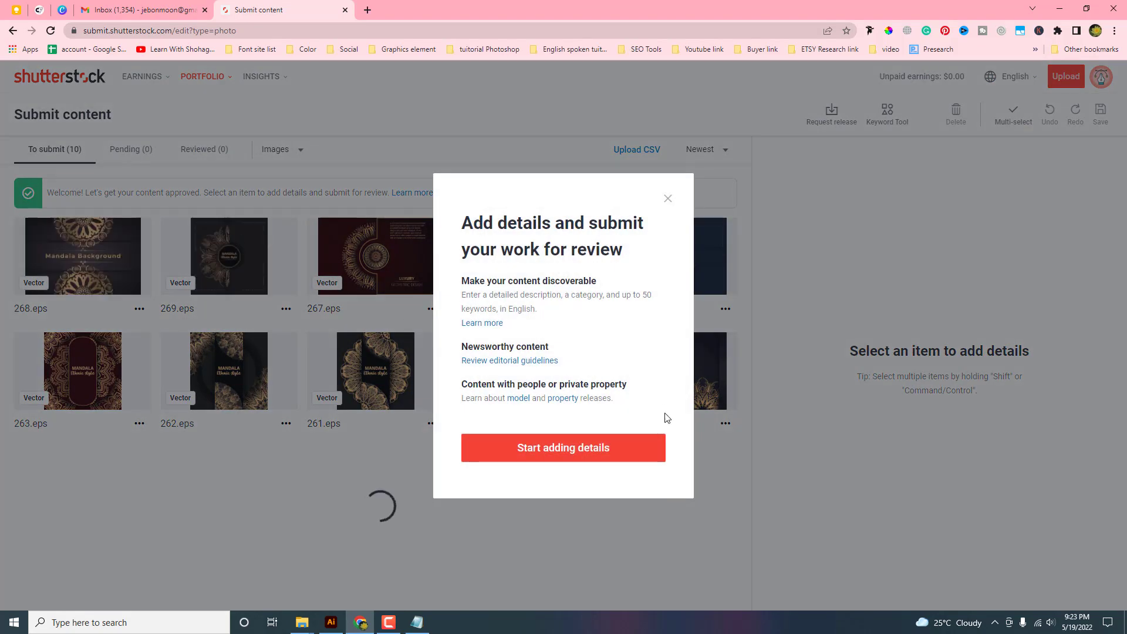
{"action": "left_click", "coordinate": [669, 199]}
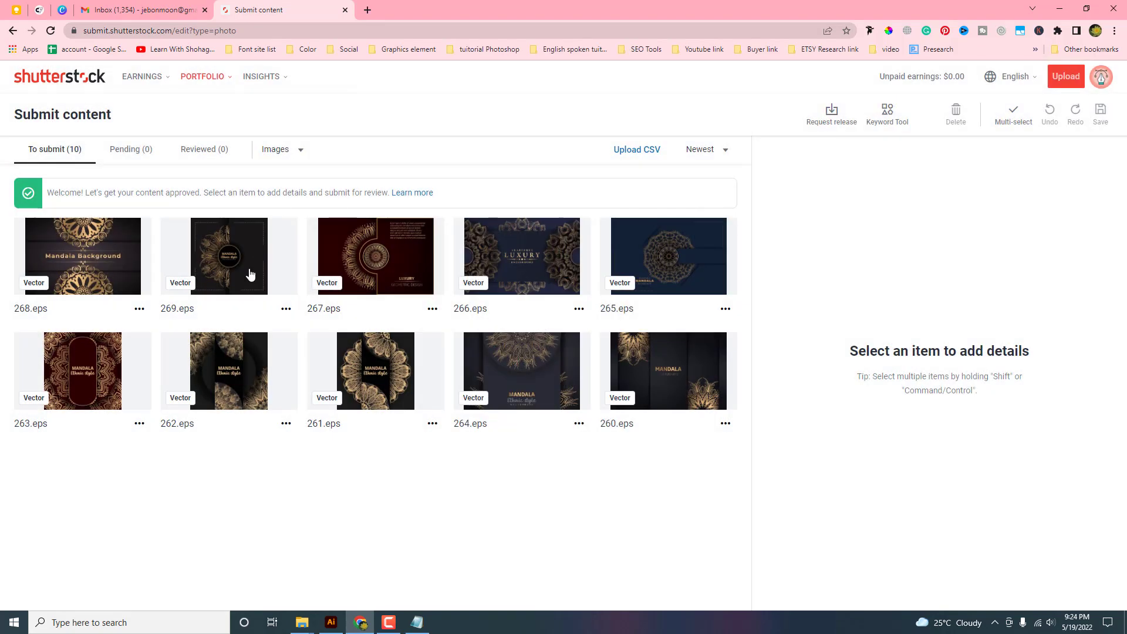
{"action": "left_click", "coordinate": [114, 270]}
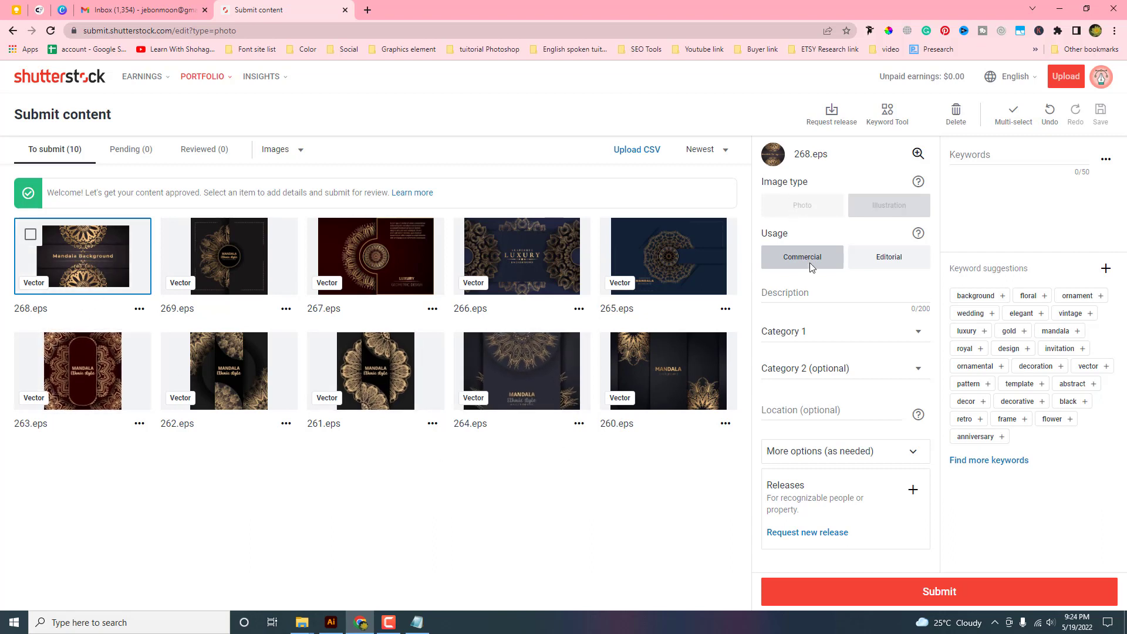
Paste the mandala description and set Category 1 to Backgrounds/Textures
{"action": "left_click", "coordinate": [804, 296]}
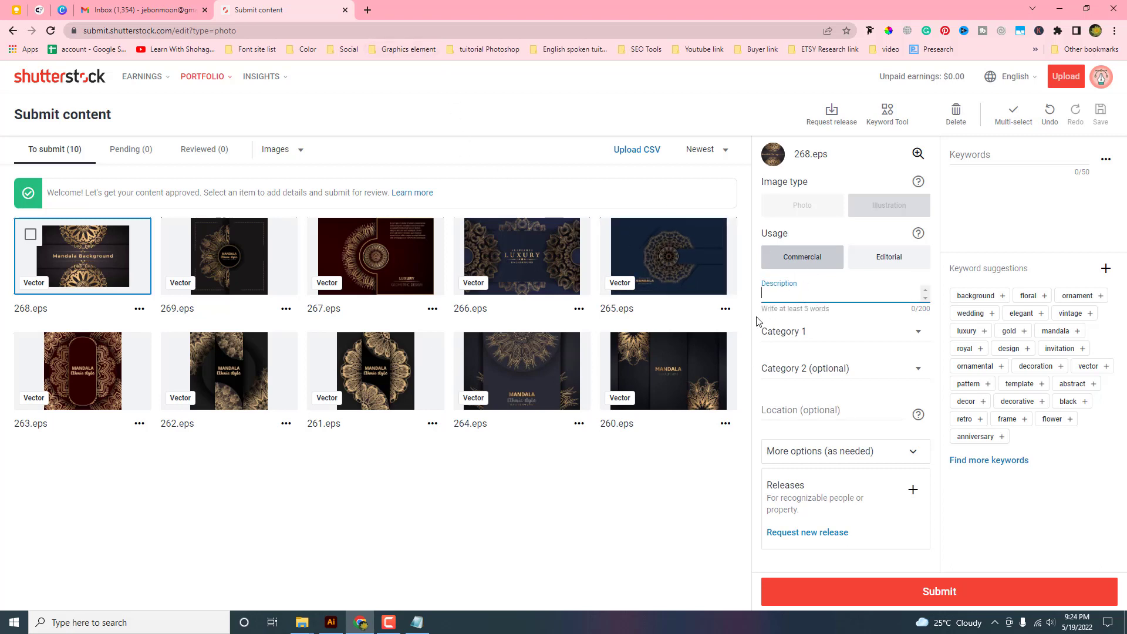
{"action": "type", "text": "Luxury mandala background Design for Cover, banner, invitation Card"}
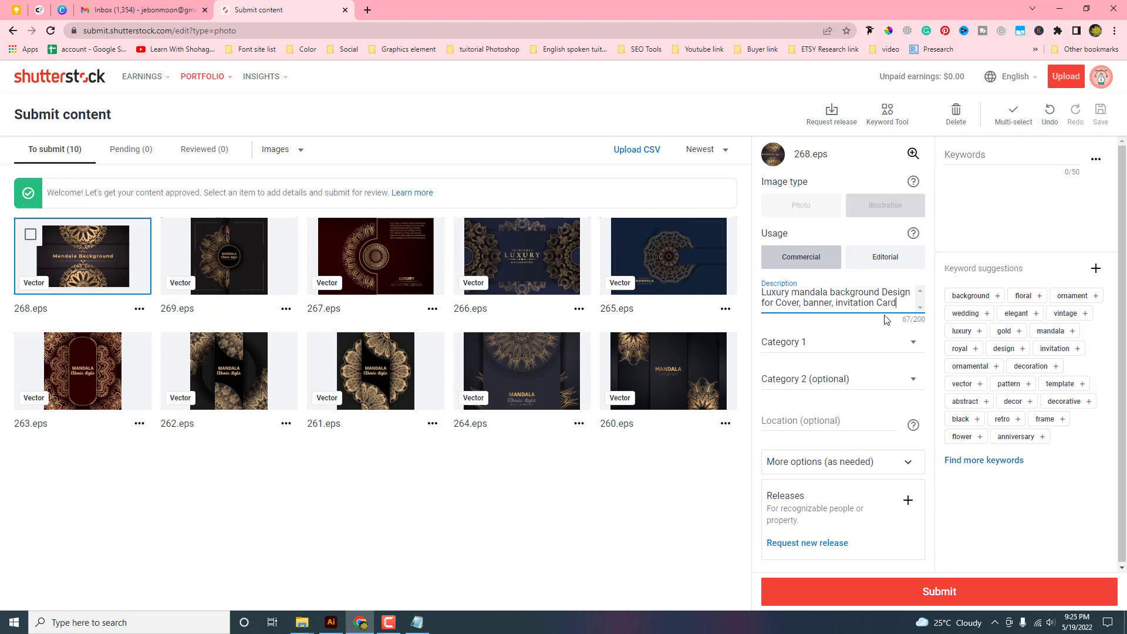
{"action": "left_click", "coordinate": [797, 346]}
{"action": "left_click", "coordinate": [797, 346]}
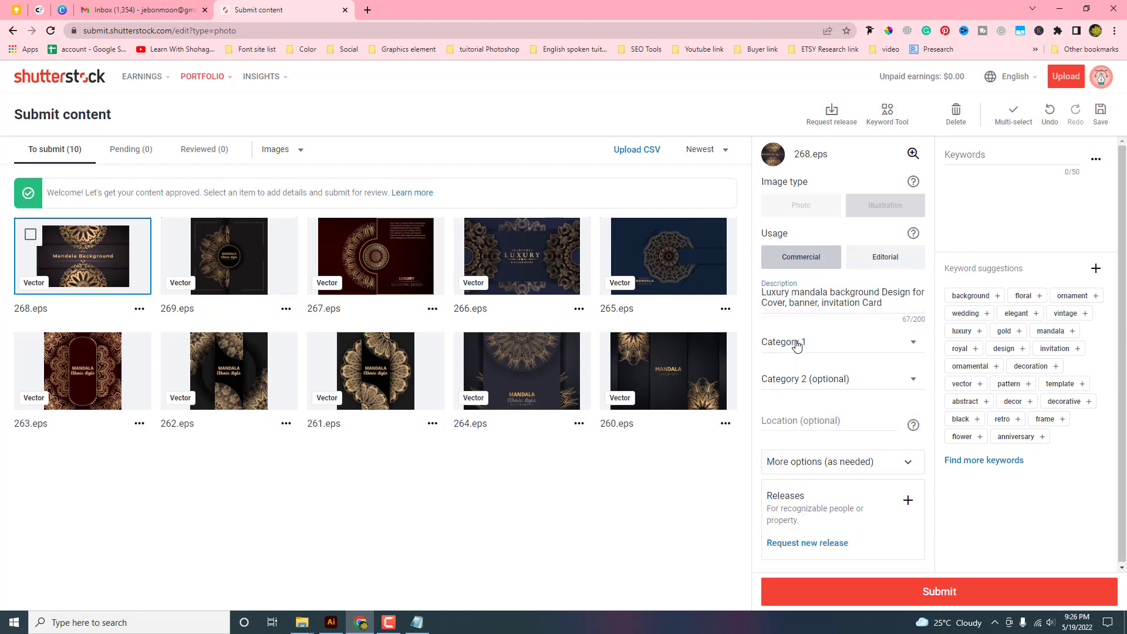
{"action": "left_click", "coordinate": [798, 344]}
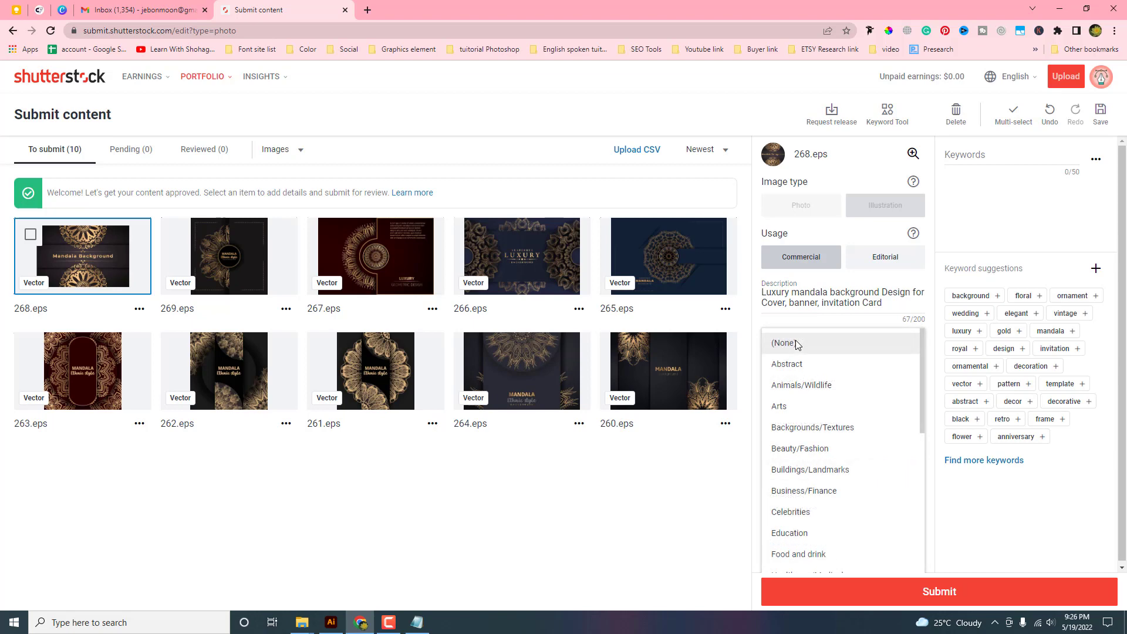
{"action": "left_click", "coordinate": [800, 428]}
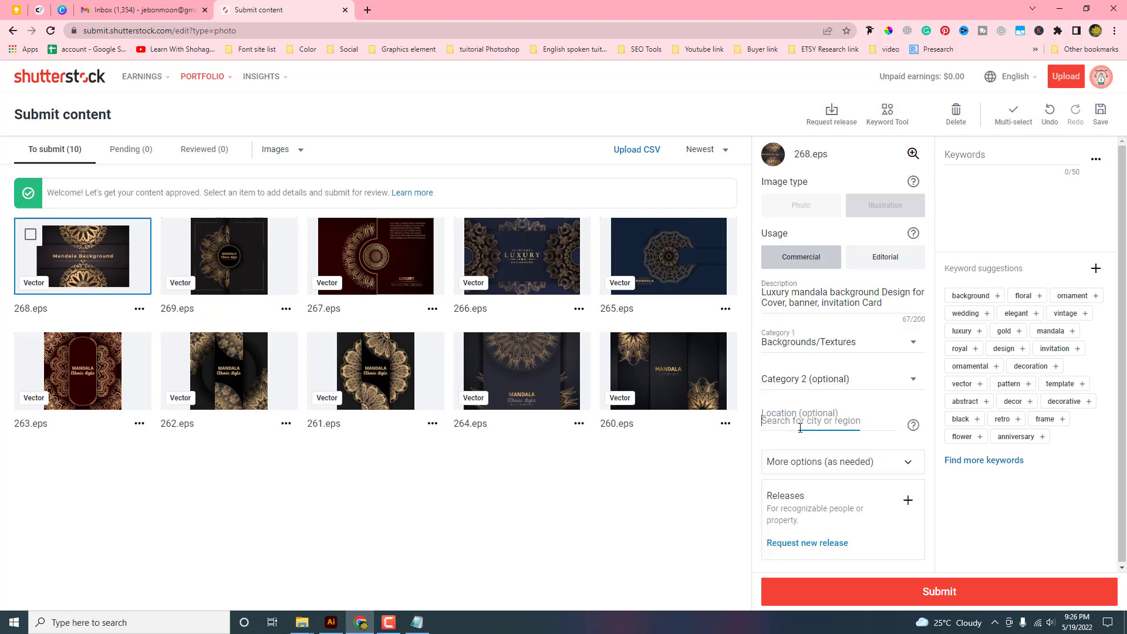
Set Category 2 to Abstract and add 'background' as the first keyword
{"action": "left_click", "coordinate": [831, 380]}
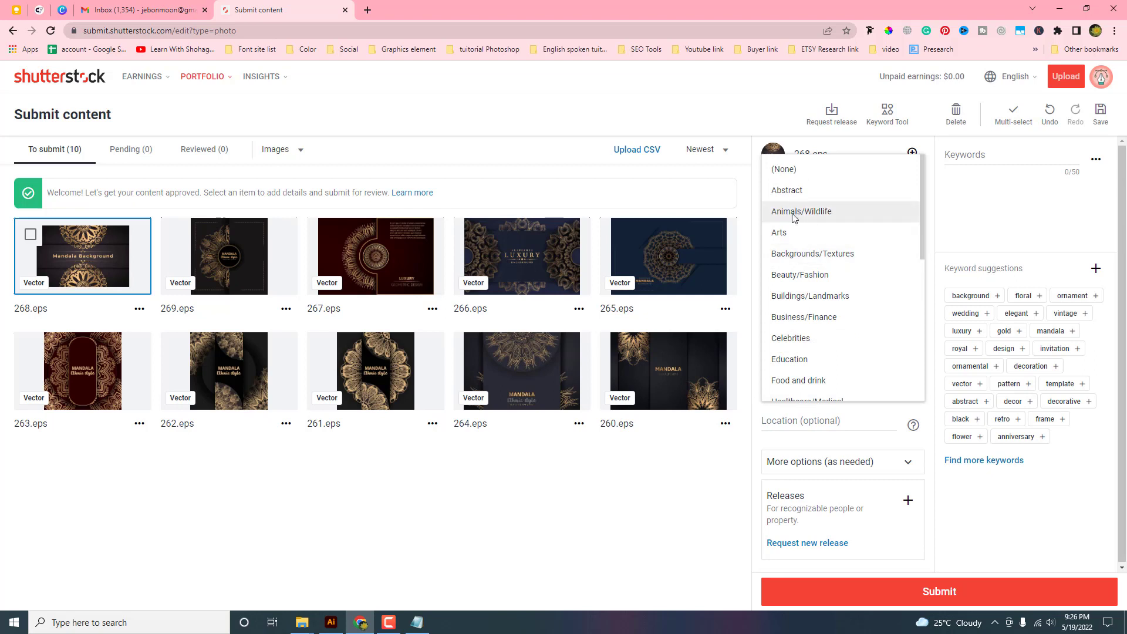
{"action": "left_click", "coordinate": [791, 193]}
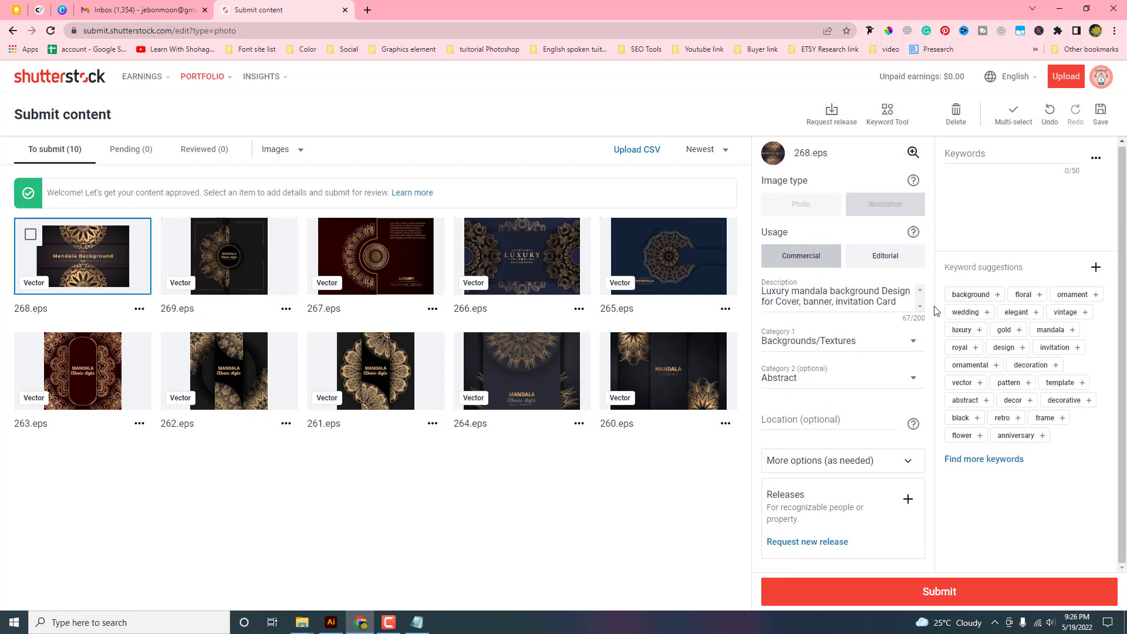
{"action": "left_click", "coordinate": [972, 296]}
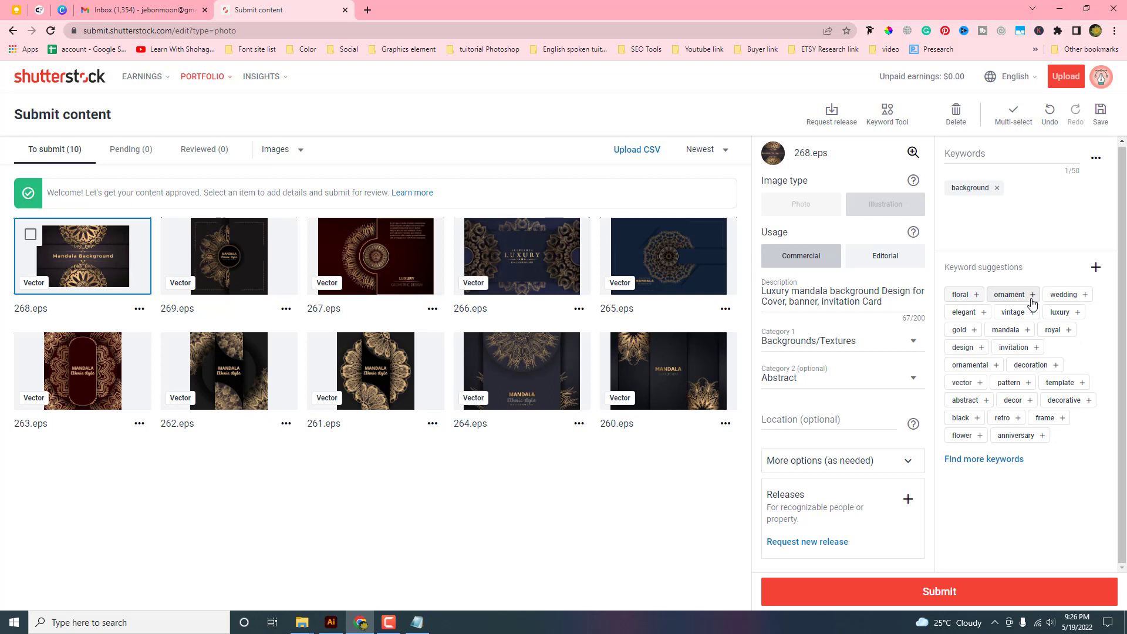
Add suggested keywords such as floral, ornament, gold, mandala, royal, retro, frame and anniversary
{"action": "left_click", "coordinate": [973, 296]}
{"action": "left_click", "coordinate": [973, 296]}
{"action": "left_click", "coordinate": [973, 296]}
{"action": "left_click", "coordinate": [973, 296]}
{"action": "left_click", "coordinate": [974, 295]}
{"action": "left_click", "coordinate": [974, 297]}
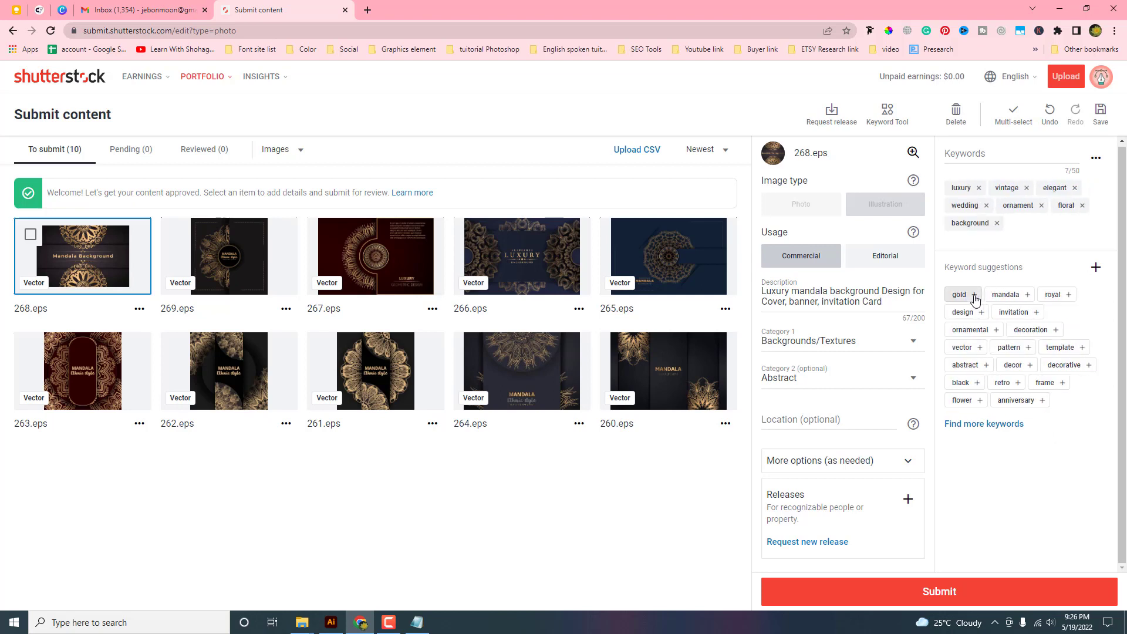
{"action": "left_click", "coordinate": [975, 297]}
{"action": "left_click", "coordinate": [975, 297]}
{"action": "left_click", "coordinate": [974, 297]}
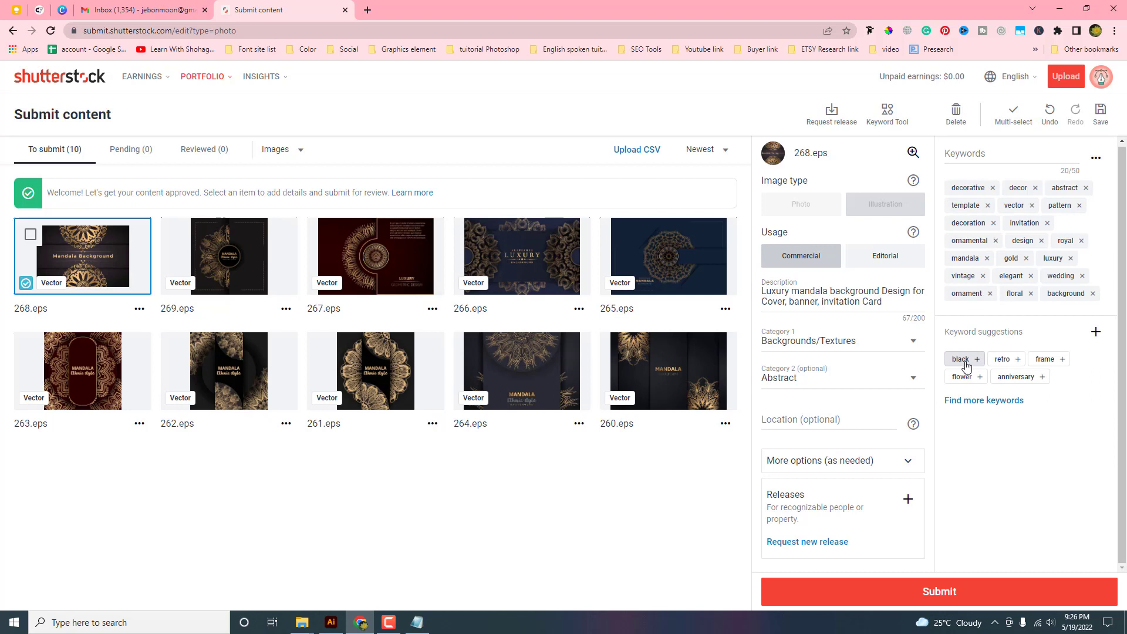
{"action": "left_click", "coordinate": [966, 363]}
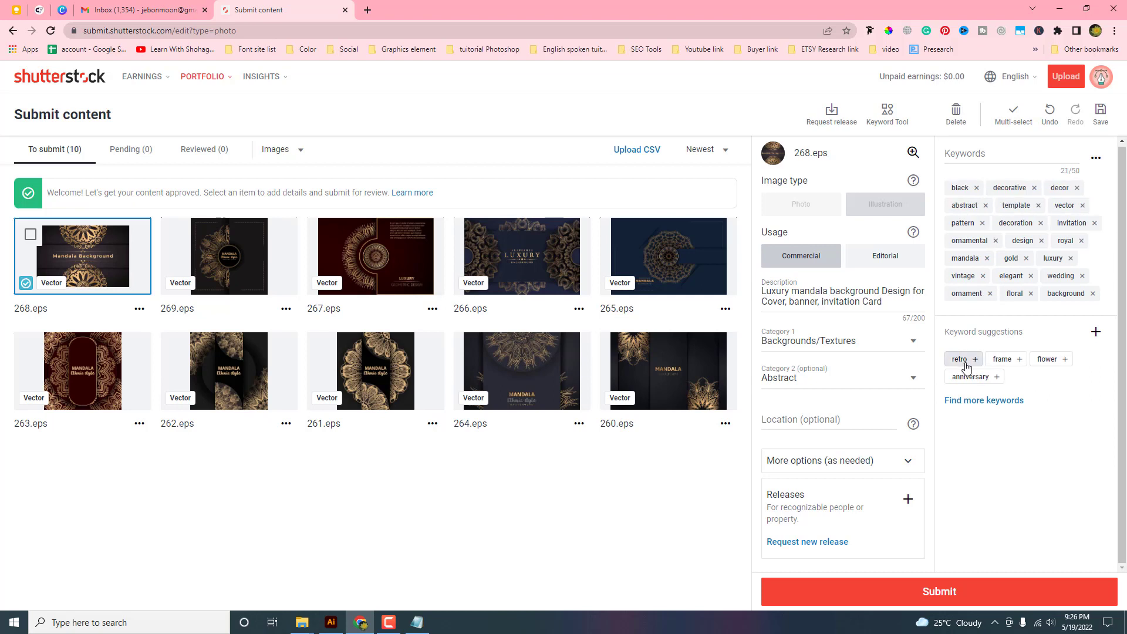
{"action": "left_click", "coordinate": [966, 363]}
{"action": "left_click", "coordinate": [965, 377]}
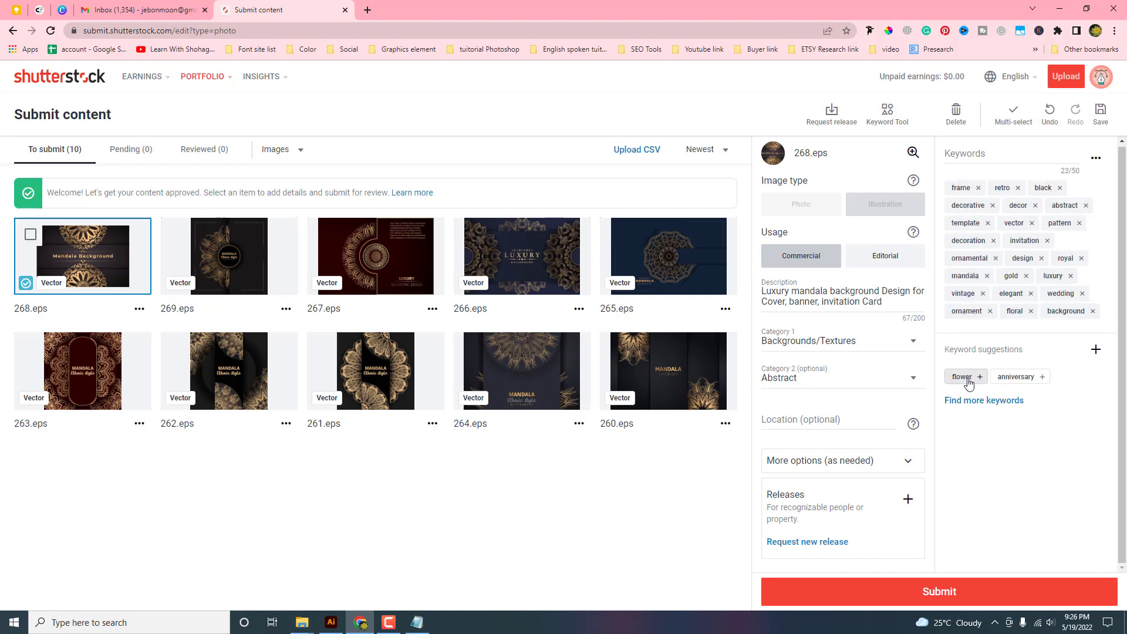
{"action": "left_click", "coordinate": [968, 382]}
{"action": "left_click", "coordinate": [969, 381]}
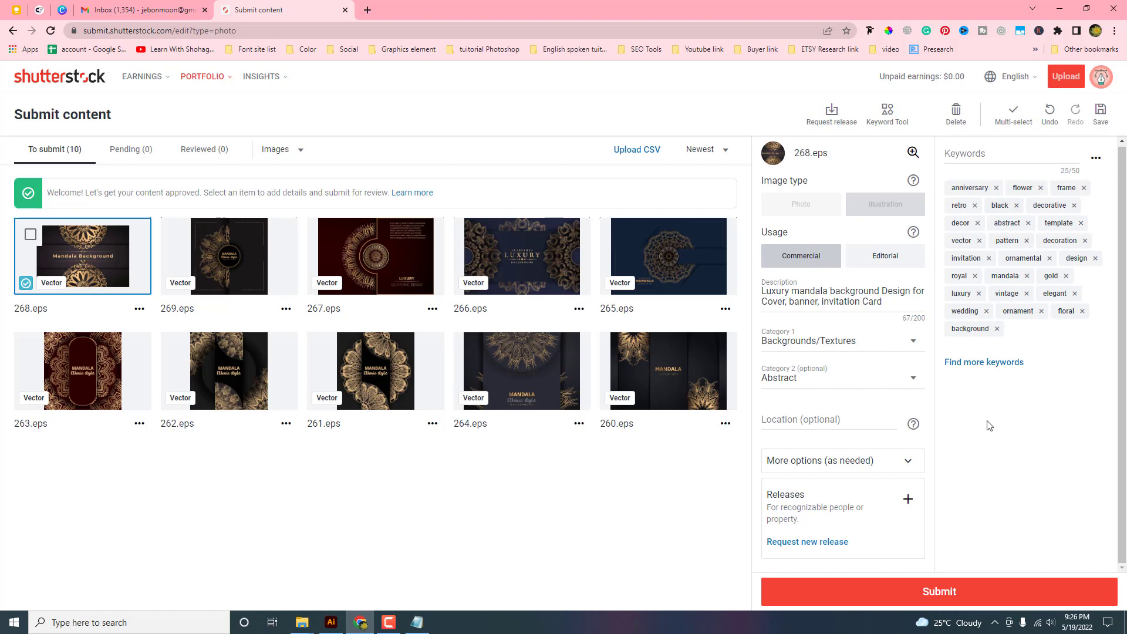
Pick nine similar mandala images and add indian, illustration and arabesque to reach 50 keywords
{"action": "left_click", "coordinate": [995, 364]}
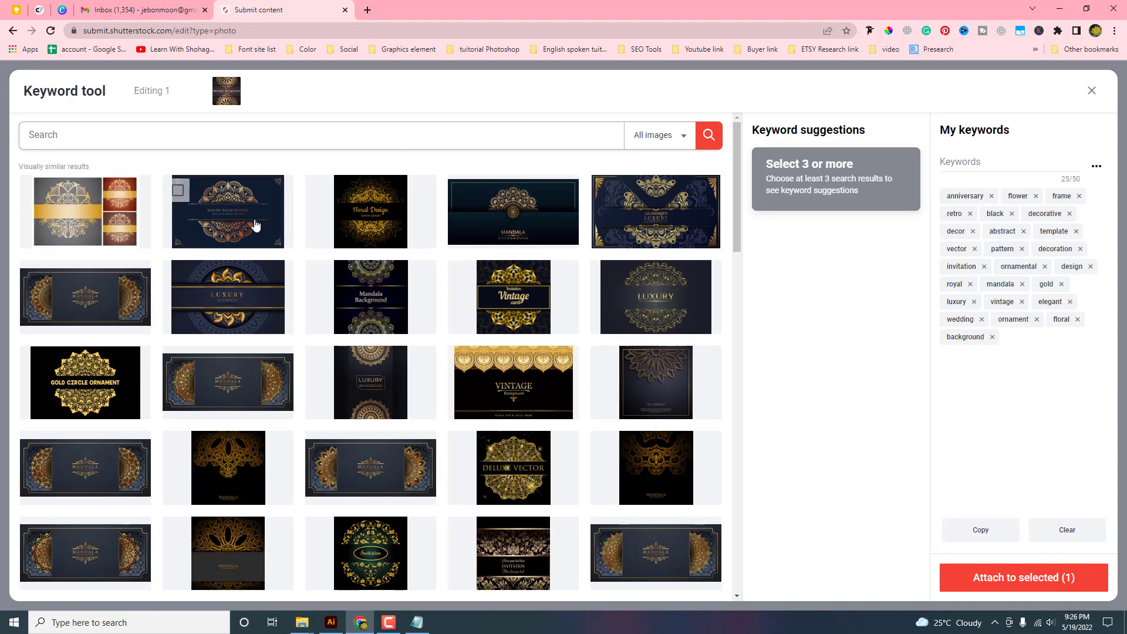
{"action": "left_click", "coordinate": [254, 221]}
{"action": "left_click", "coordinate": [380, 224]}
{"action": "left_click", "coordinate": [513, 227]}
{"action": "left_click", "coordinate": [675, 227]}
{"action": "left_click", "coordinate": [85, 297]}
{"action": "left_click", "coordinate": [228, 296]}
{"action": "left_click", "coordinate": [371, 297]}
{"action": "left_click", "coordinate": [546, 299]}
{"action": "left_click", "coordinate": [622, 292]}
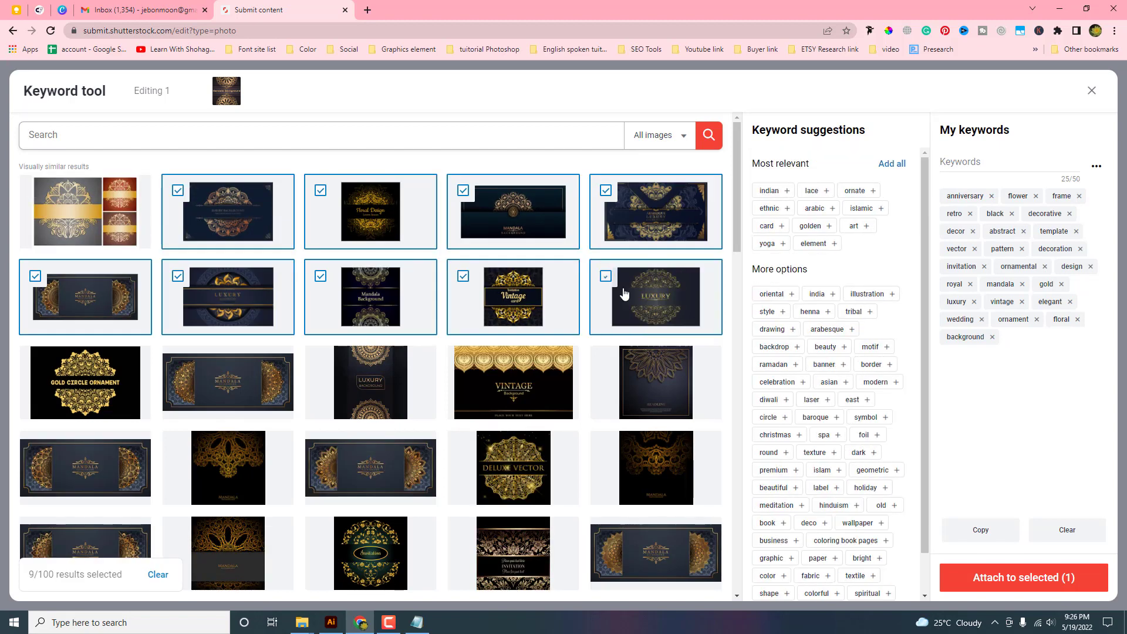
{"action": "left_click", "coordinate": [775, 190]}
{"action": "left_click", "coordinate": [883, 294]}
{"action": "left_click", "coordinate": [774, 328]}
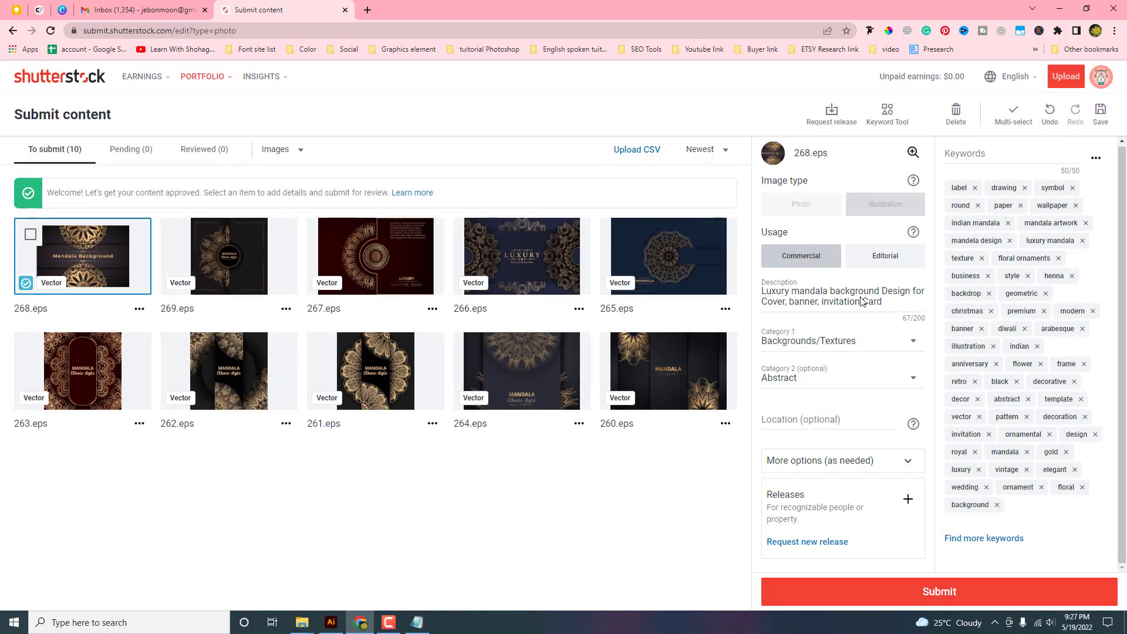
Switch to 269.eps and begin entering its mandala description
{"action": "left_click", "coordinate": [237, 282]}
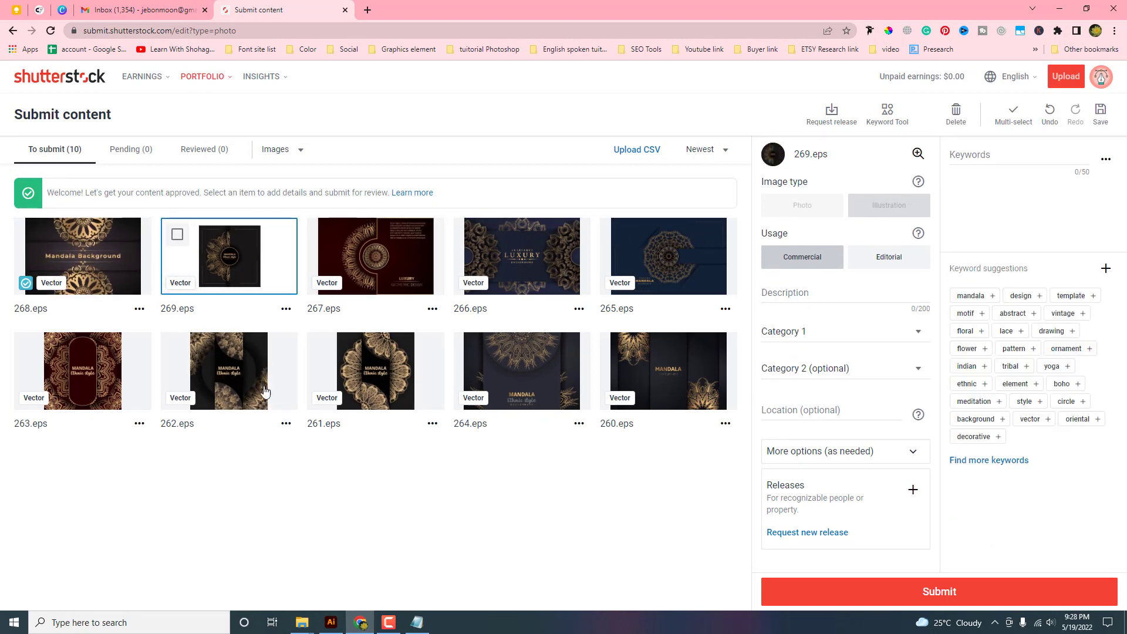
{"action": "left_click", "coordinate": [794, 293]}
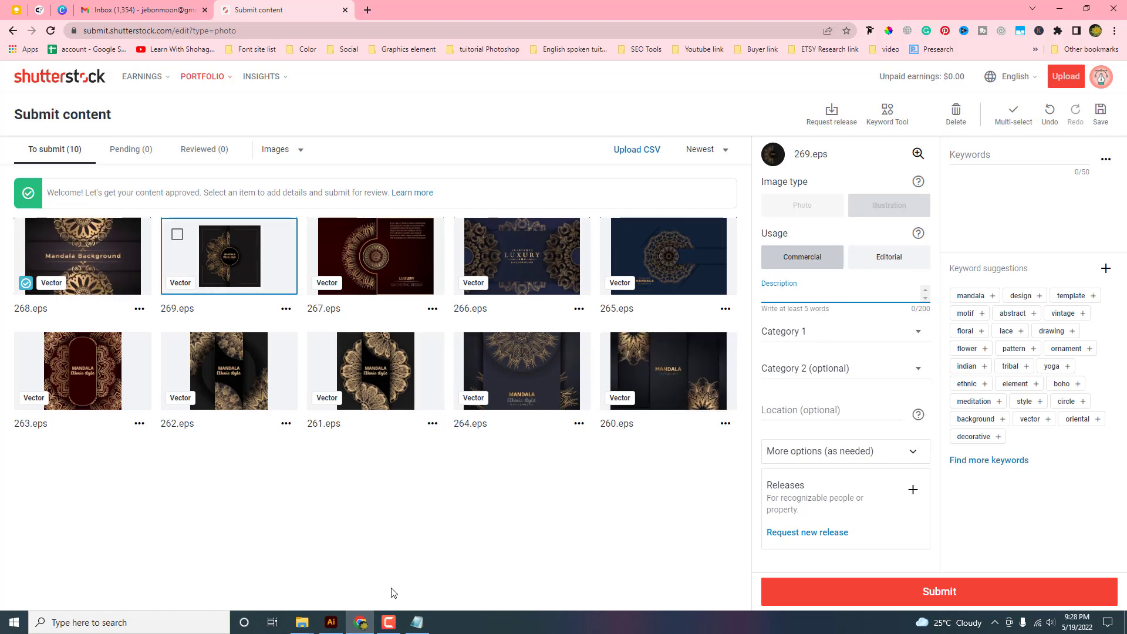
{"action": "mouse_move", "coordinate": [389, 621]}
{"action": "left_click", "coordinate": [389, 621]}
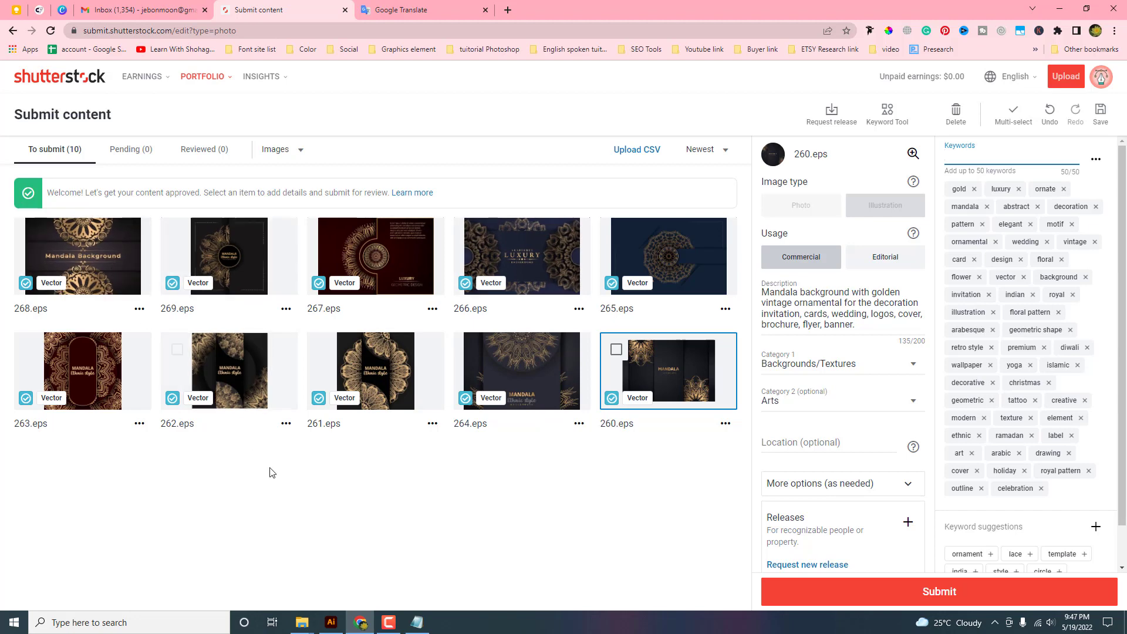
Select all ten mandala vectors, submit them for review, and close the confirmation
{"action": "left_click", "coordinate": [115, 265]}
{"action": "left_click", "coordinate": [228, 267], "text": "ctrl"}
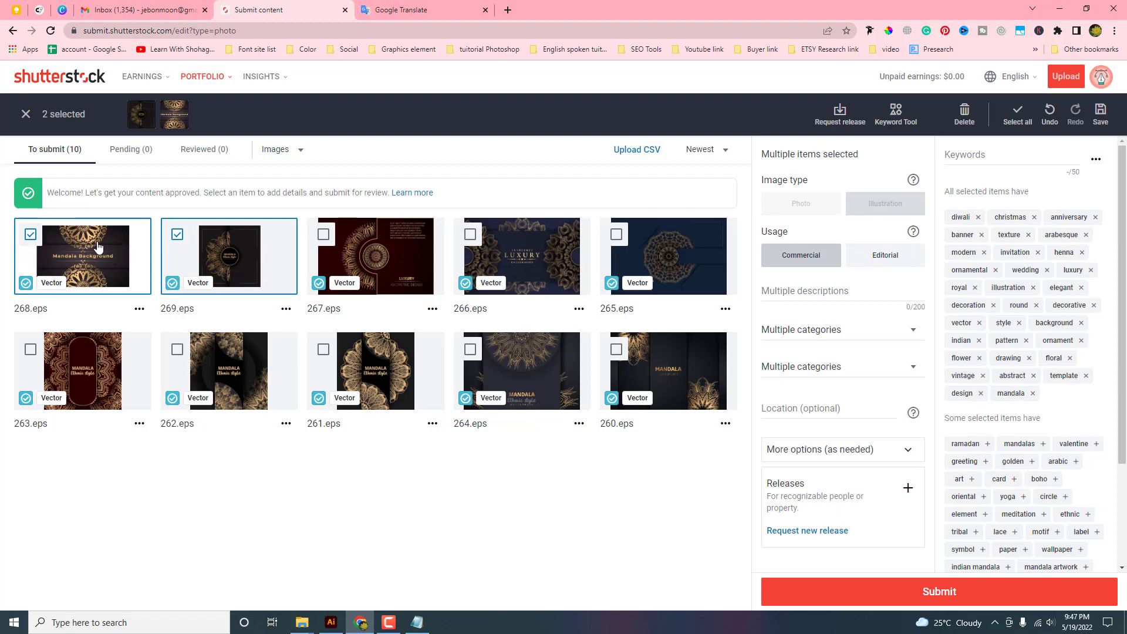
{"action": "left_click", "coordinate": [380, 265]}
{"action": "left_click", "coordinate": [510, 254]}
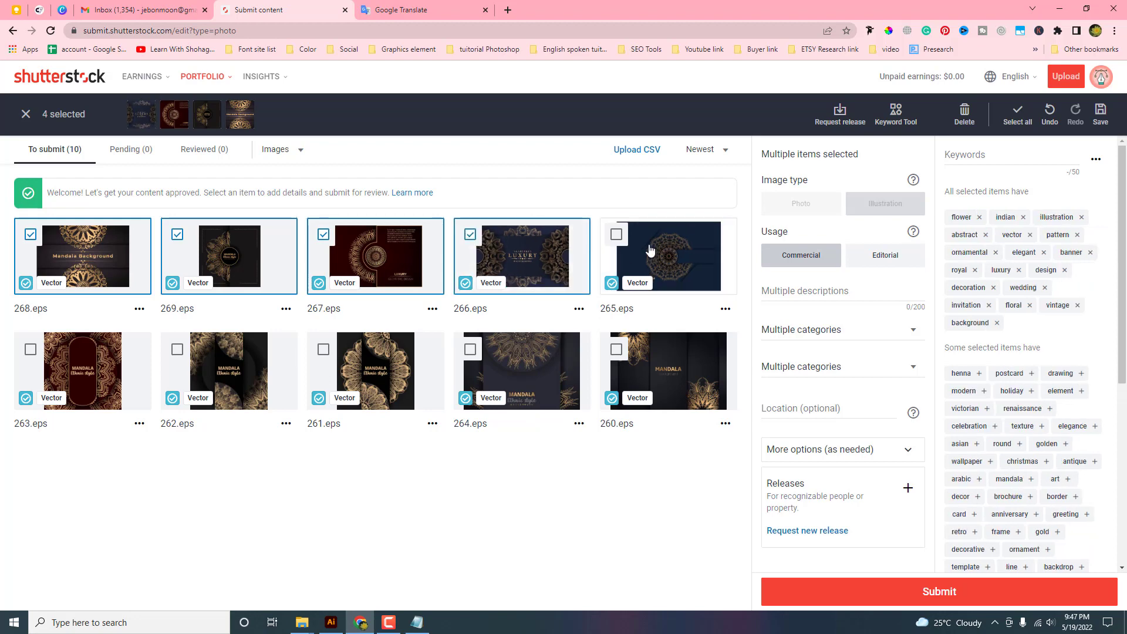
{"action": "left_click", "coordinate": [617, 235]}
{"action": "left_click", "coordinate": [1018, 114]}
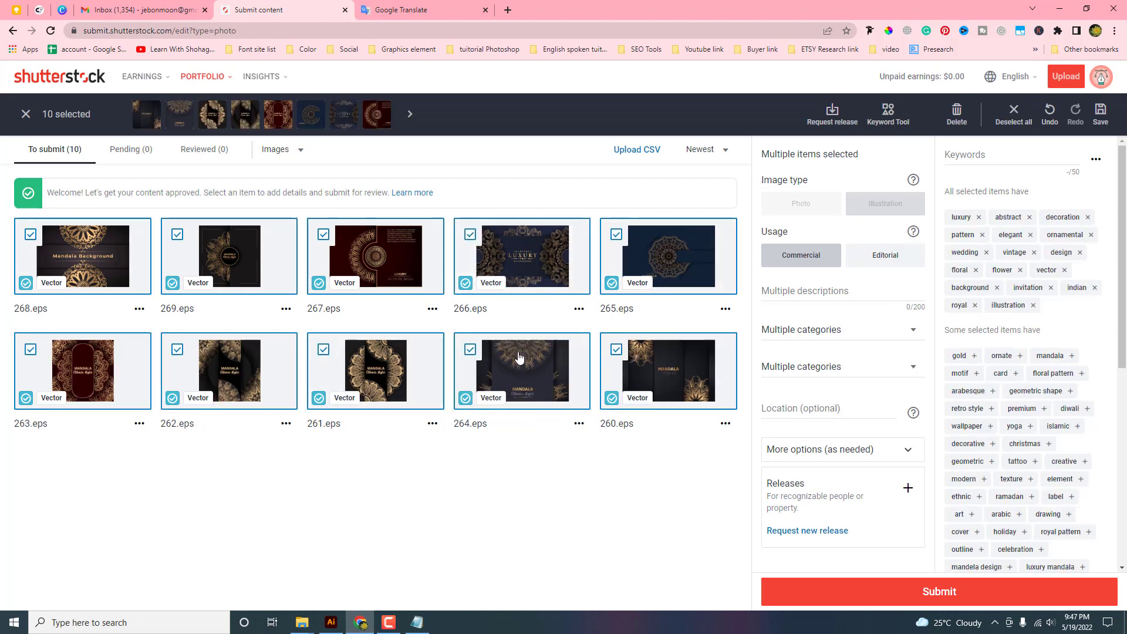
{"action": "left_click", "coordinate": [926, 586]}
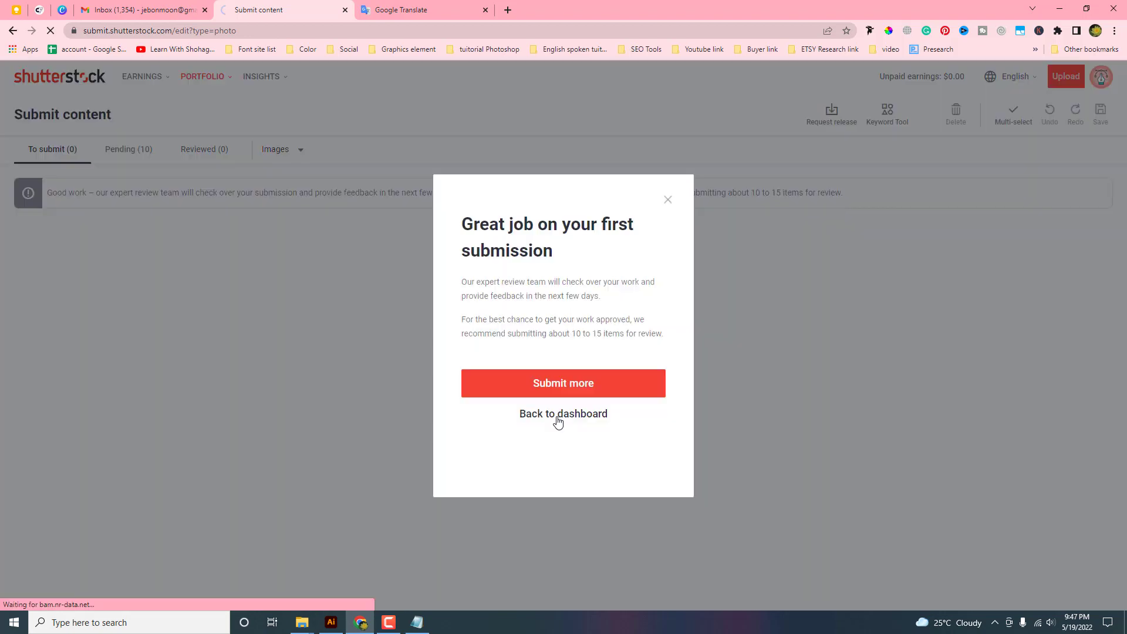
{"action": "left_click", "coordinate": [561, 415]}
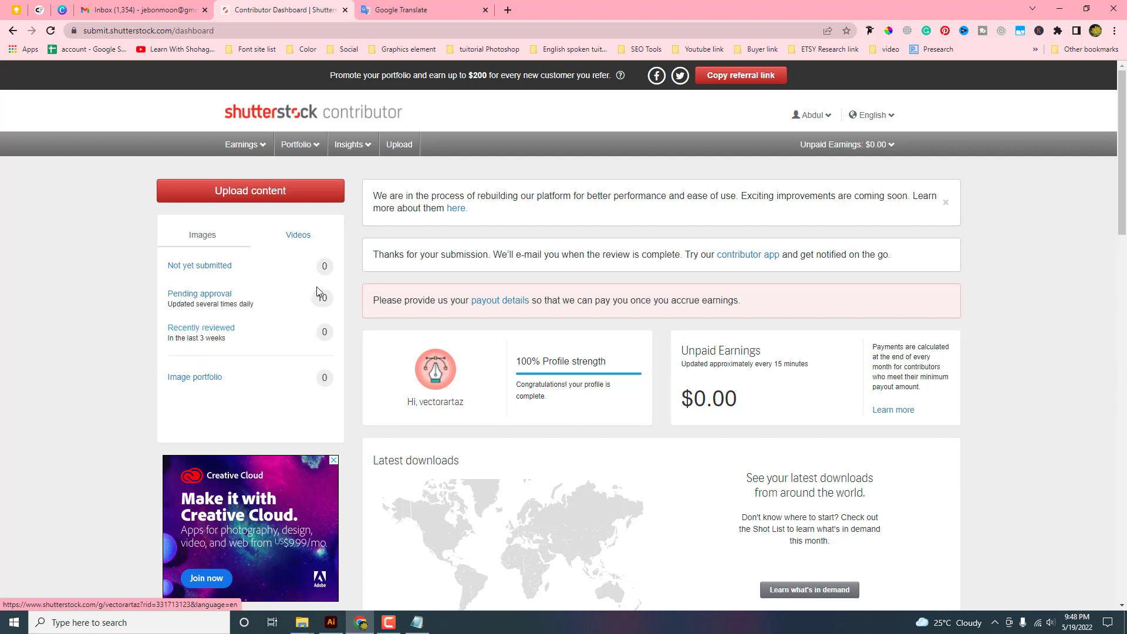
Open the image portfolio to see all 10 vectors approved and live
{"action": "left_click", "coordinate": [196, 381]}
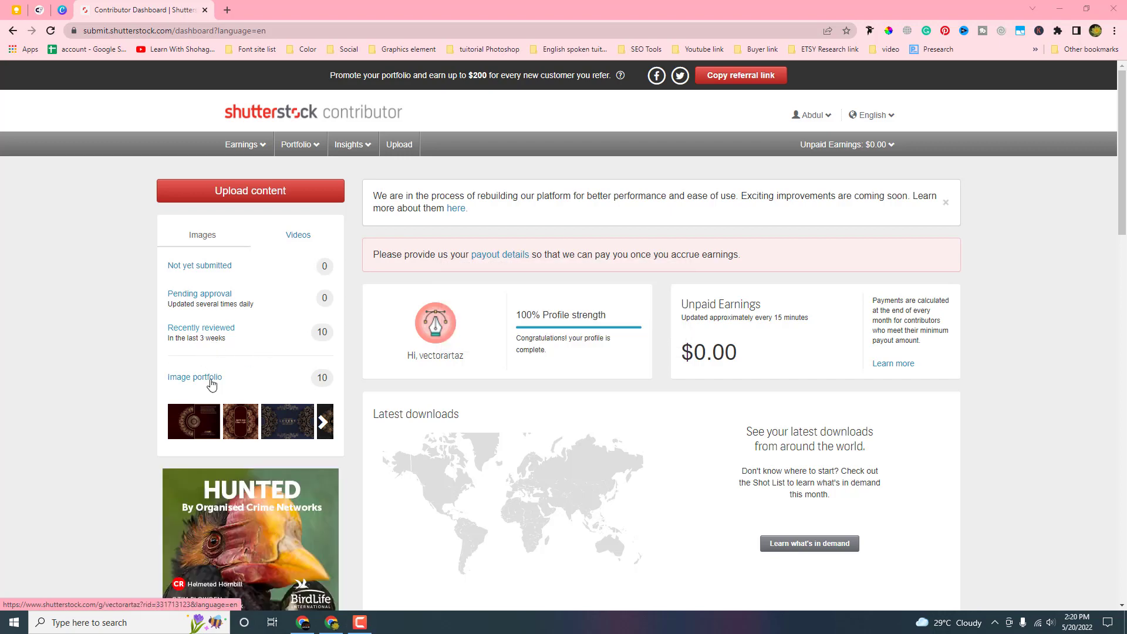
{"action": "left_click", "coordinate": [210, 380]}
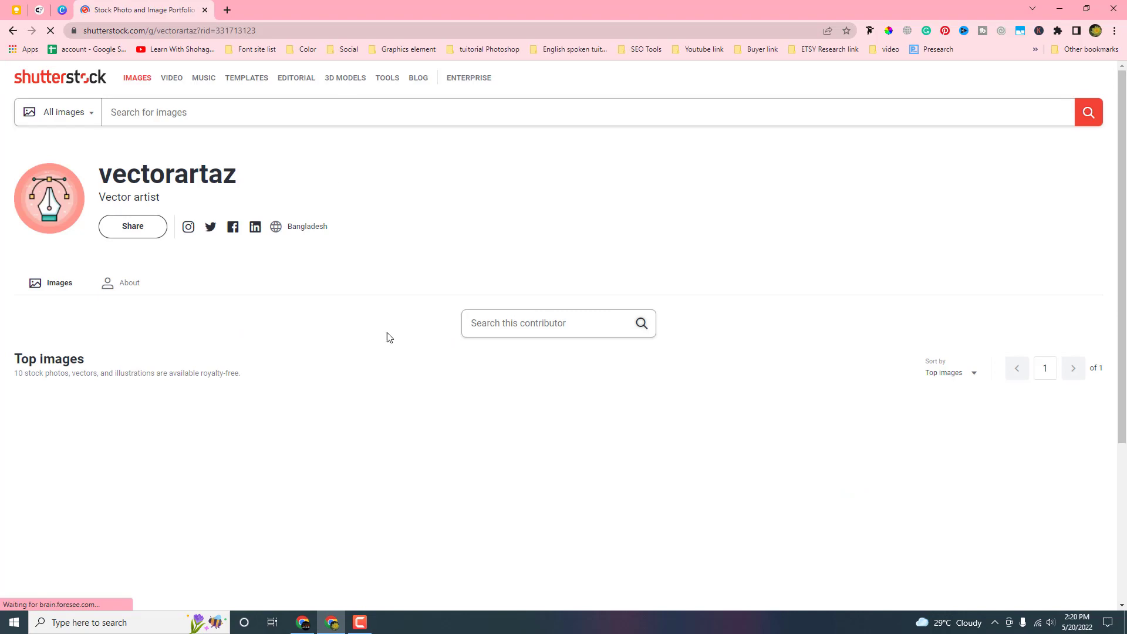
{"action": "scroll", "coordinate": [505, 365], "scroll_direction": "down", "scroll_amount": 3}
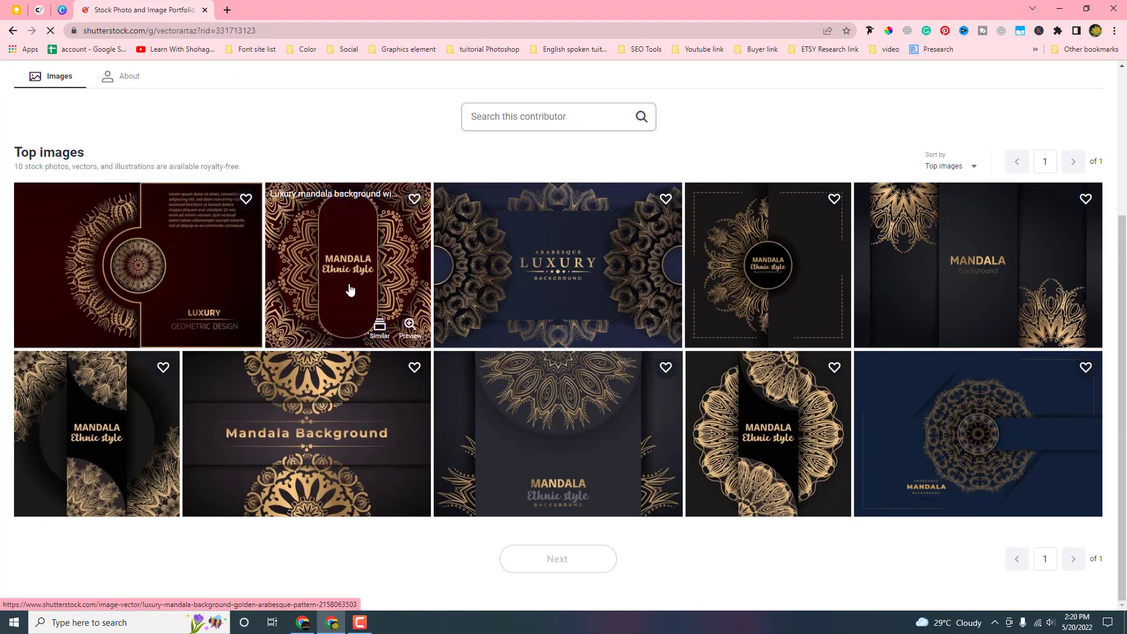
{"action": "left_click", "coordinate": [12, 31]}
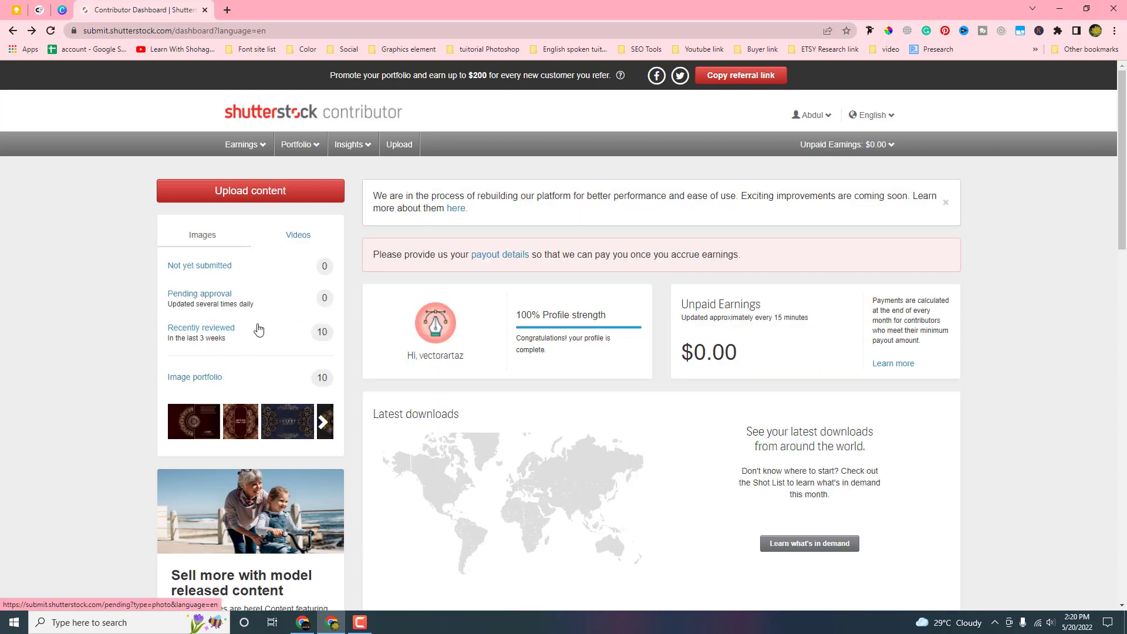
{"action": "left_click", "coordinate": [213, 333]}
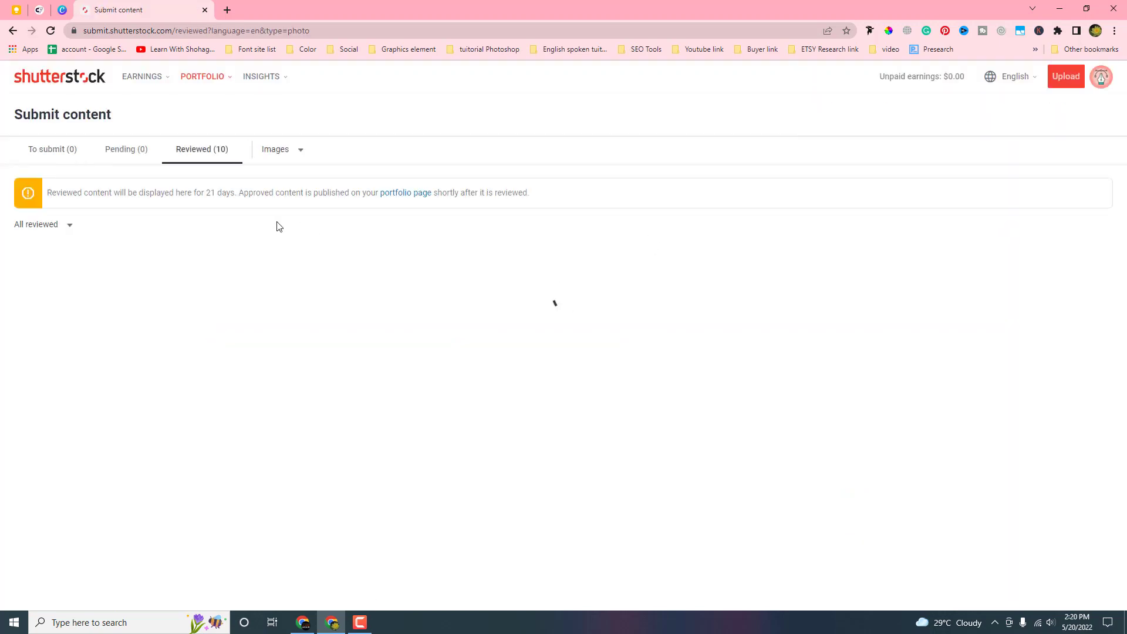
{"action": "scroll", "coordinate": [369, 263], "scroll_direction": "down", "scroll_amount": 3}
{"action": "scroll", "coordinate": [369, 261], "scroll_direction": "up", "scroll_amount": 7}
{"action": "scroll", "coordinate": [368, 264], "scroll_direction": "down", "scroll_amount": 20}
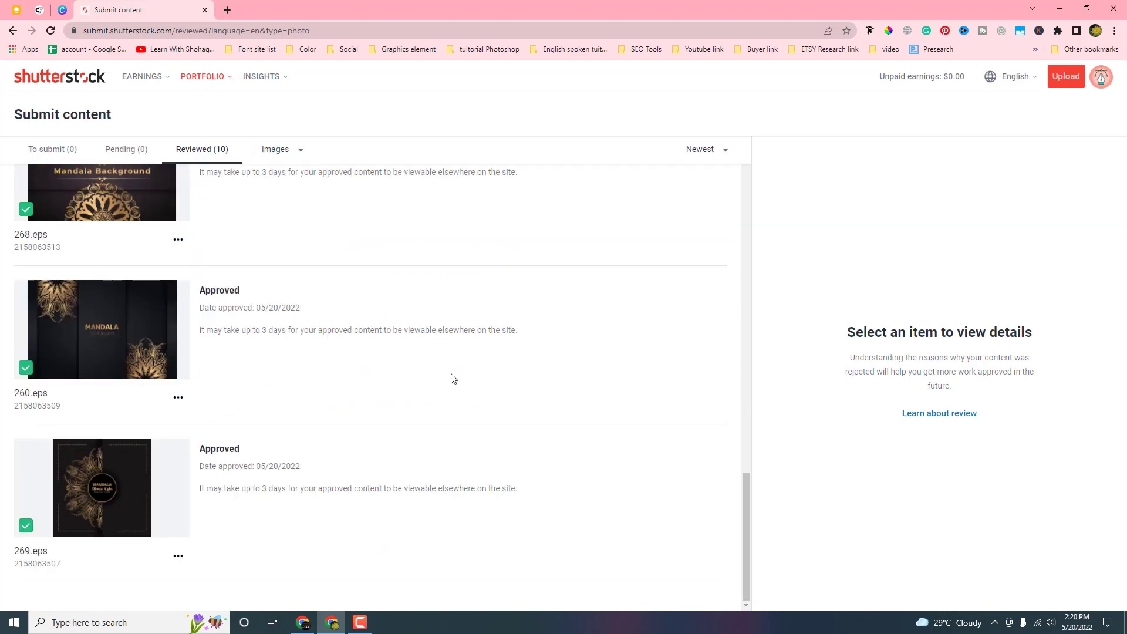
{"action": "left_click", "coordinate": [12, 31]}
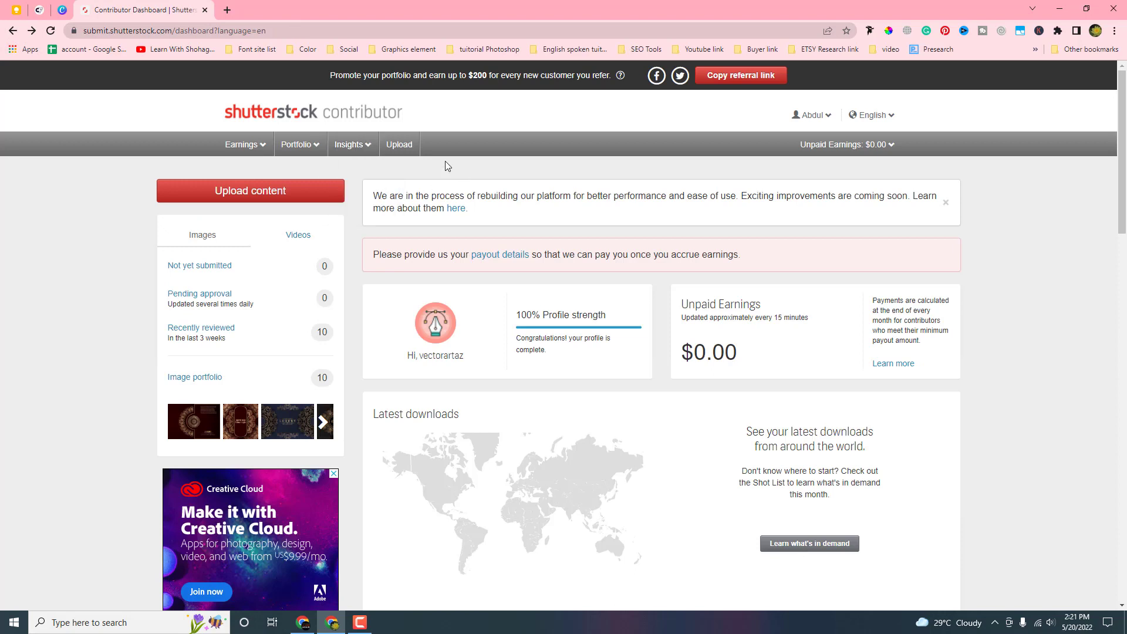